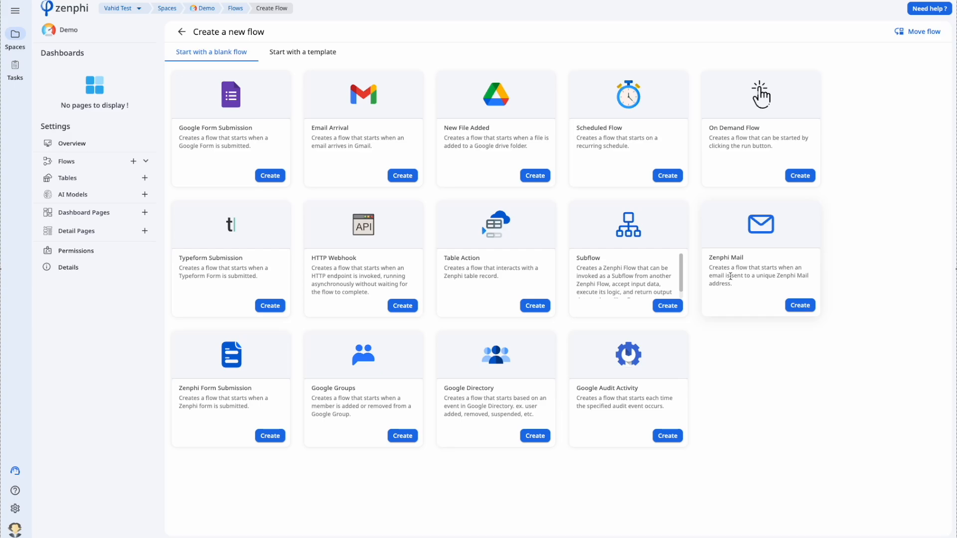
- Create a flow triggered by Zenphi Mail and set the trigger's email alias to inboxautomation
{"action": "left_click", "coordinate": [792, 309]}
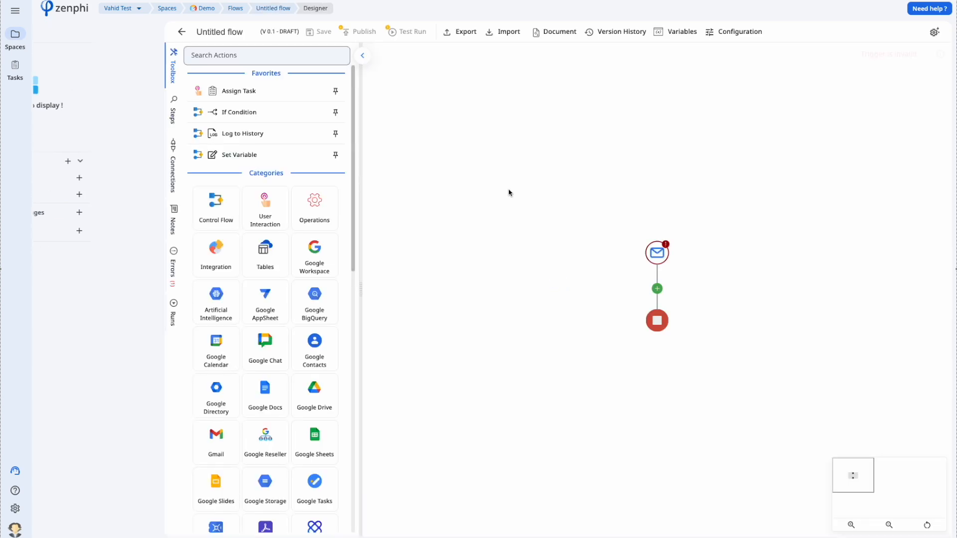
{"action": "left_click", "coordinate": [532, 260]}
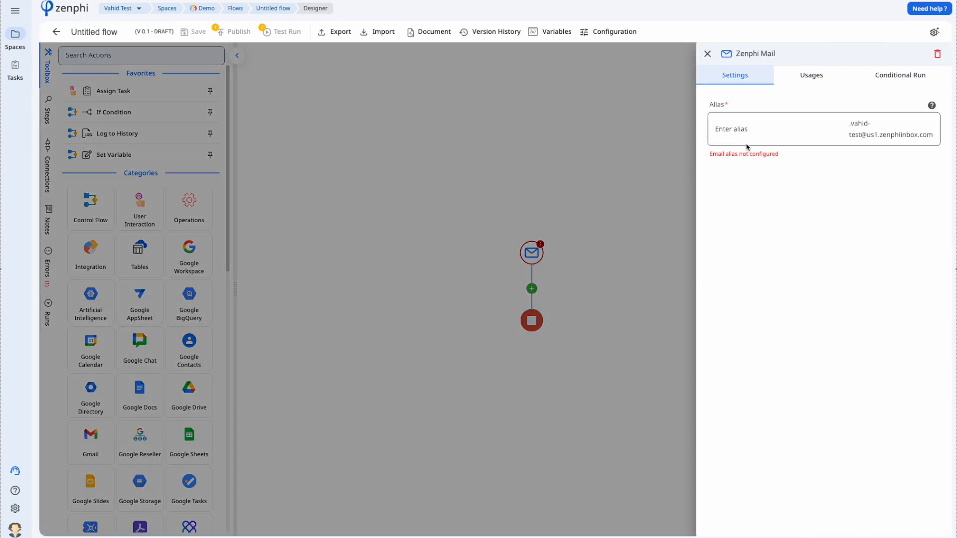
{"action": "left_click", "coordinate": [739, 135]}
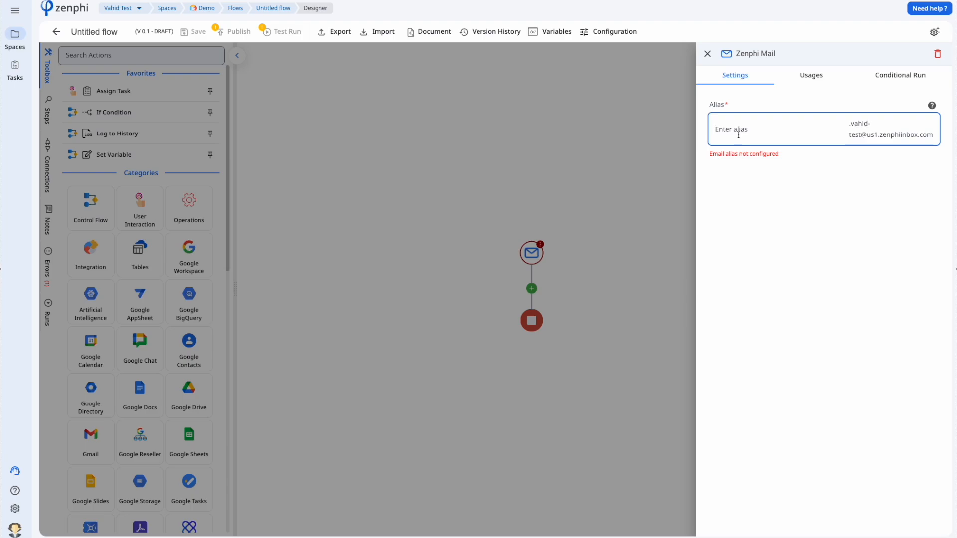
{"action": "type", "text": "inboxautomatio"}
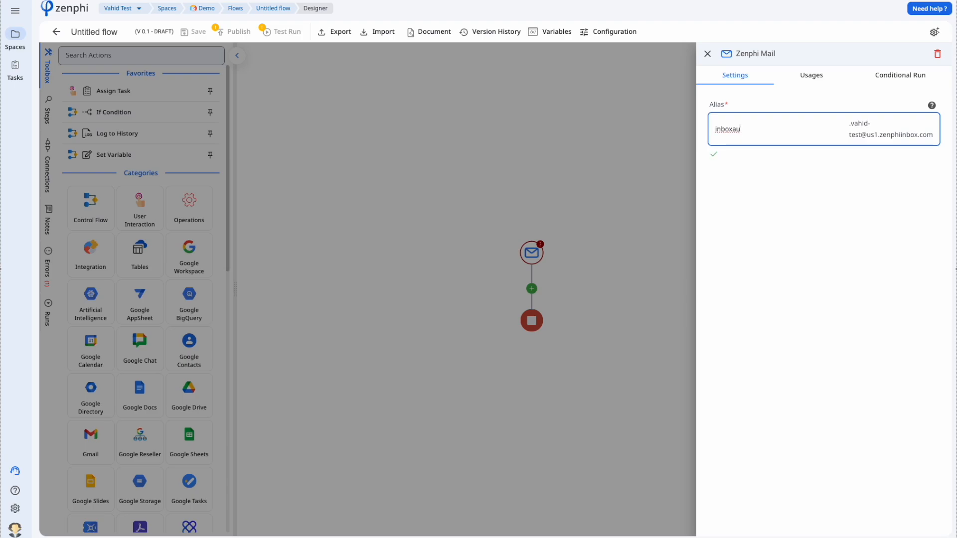
{"action": "type", "text": "n"}
- Rename the untitled flow to 'Outlook inbox automation'
{"action": "left_click", "coordinate": [628, 164]}
{"action": "left_click", "coordinate": [115, 33]}
{"action": "type", "text": "Outlook ino"}
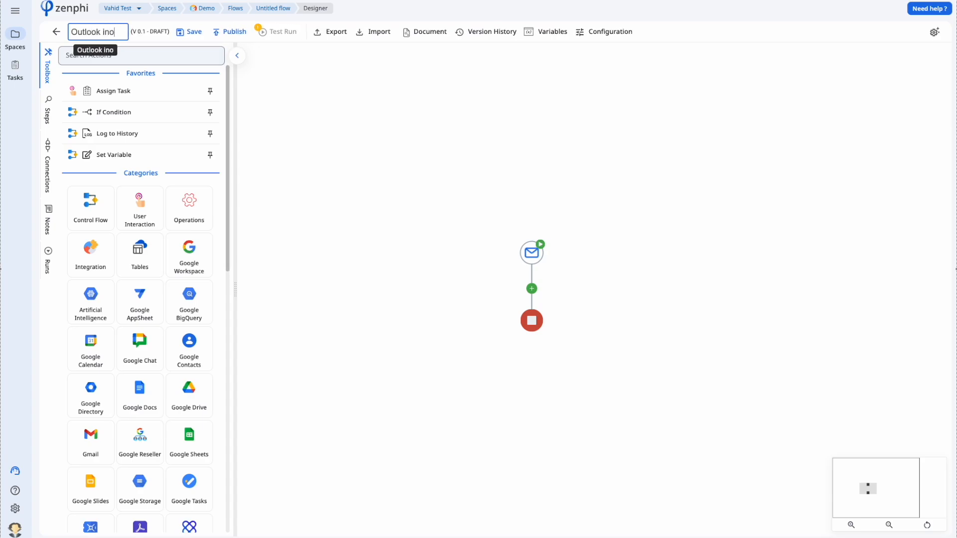
{"action": "key", "text": "BackSpace"}
{"action": "type", "text": "box automation"}
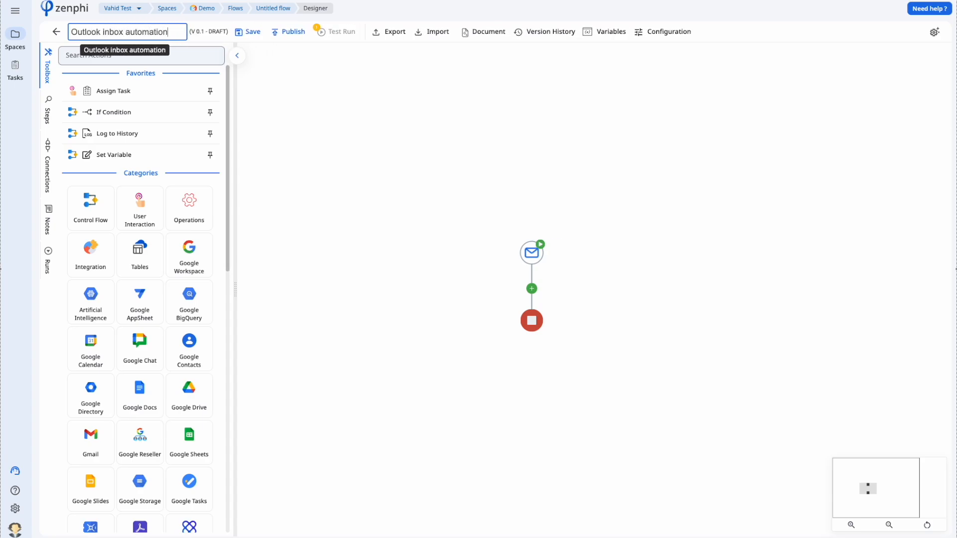
{"action": "key", "text": "Return"}
- Publish the flow and copy its trigger email address
{"action": "left_click", "coordinate": [292, 32]}
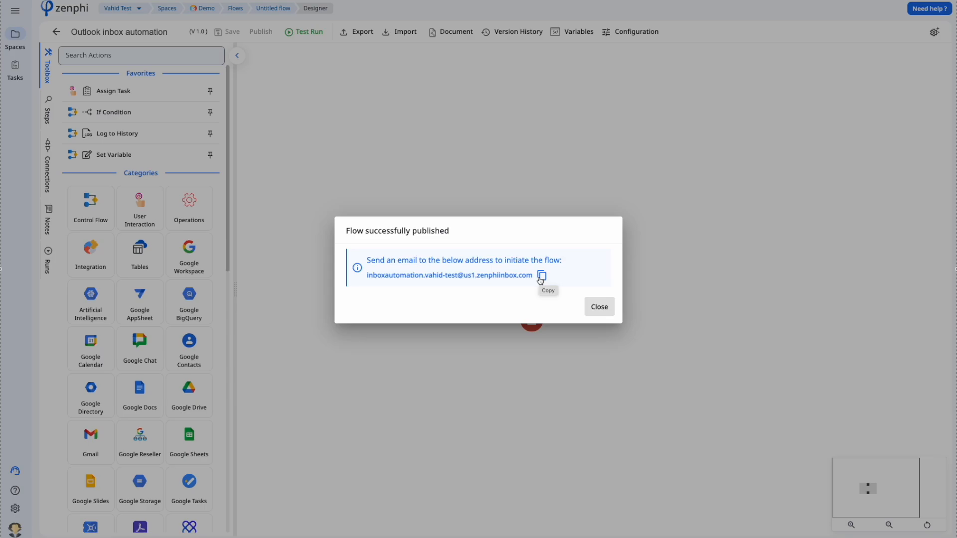
{"action": "left_click", "coordinate": [542, 276]}
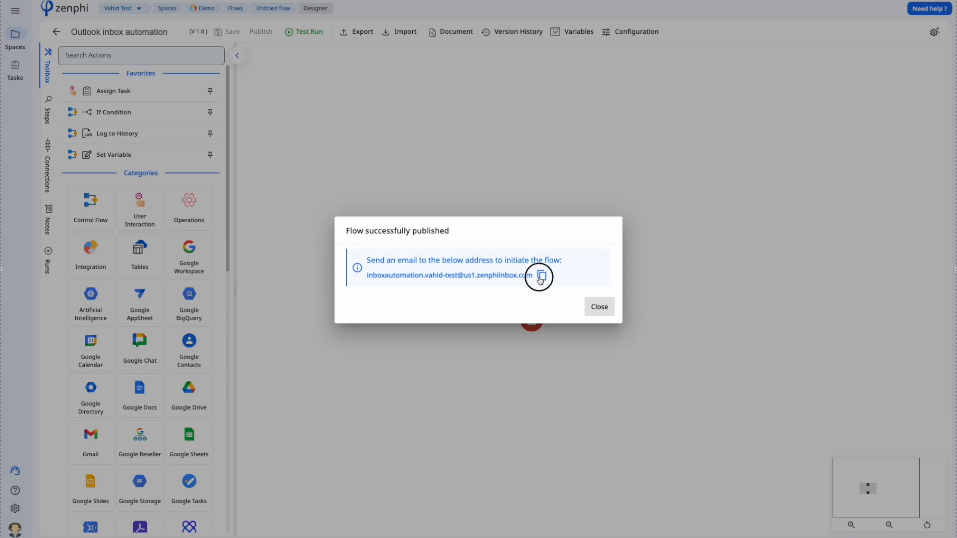
{"action": "left_click", "coordinate": [599, 306]}
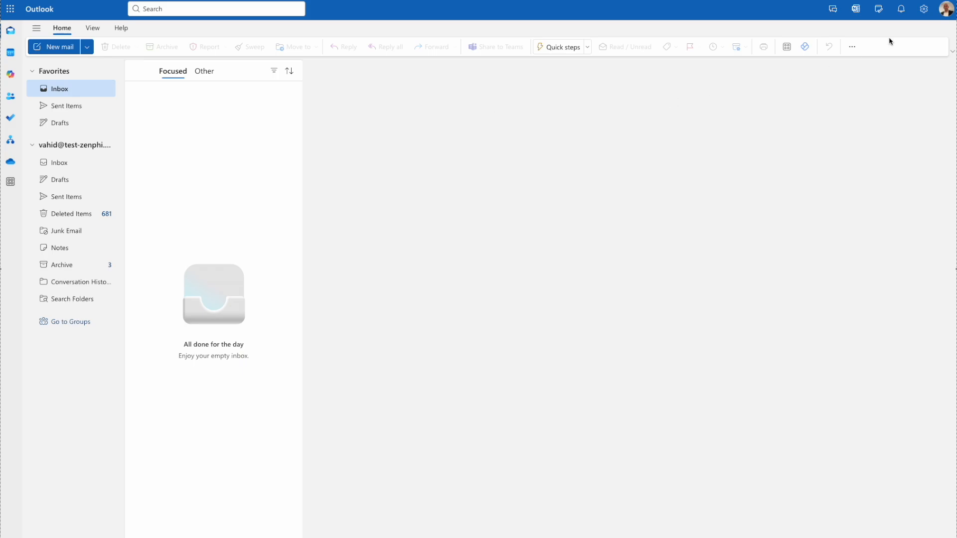
- Create a new Outlook mail rule named 'Inbox Automation test', correcting the misspelling
{"action": "left_click", "coordinate": [923, 10]}
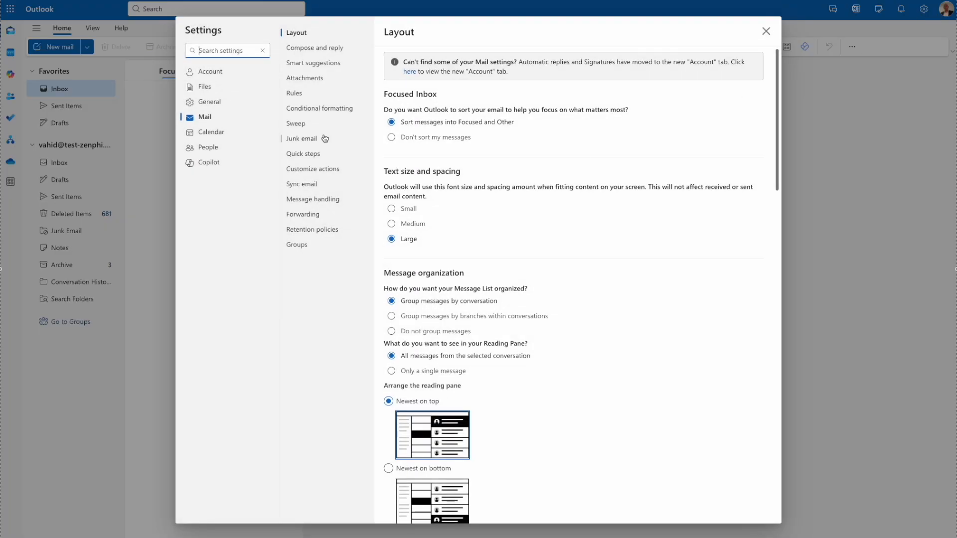
{"action": "left_click", "coordinate": [293, 94]}
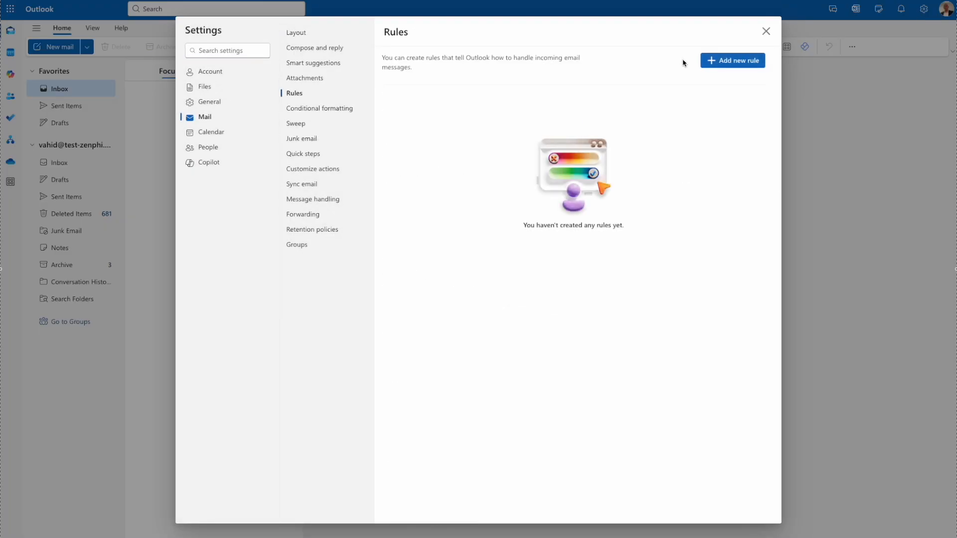
{"action": "left_click", "coordinate": [737, 61]}
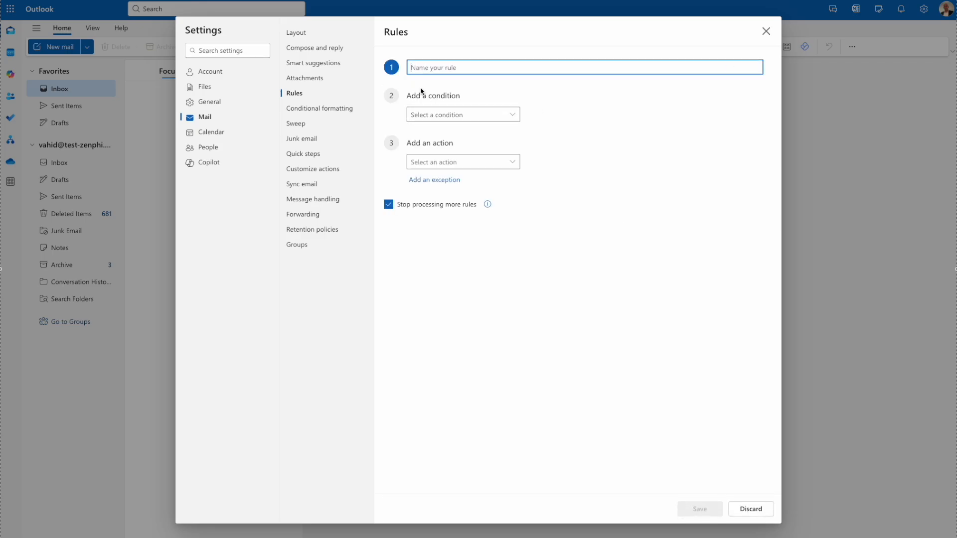
{"action": "type", "text": "Inbox Auotmation test"}
{"action": "right_click", "coordinate": [445, 68]}
{"action": "left_click", "coordinate": [454, 75]}
- Add a From condition with the sender's email address, removing an empty second condition
{"action": "left_click", "coordinate": [471, 116]}
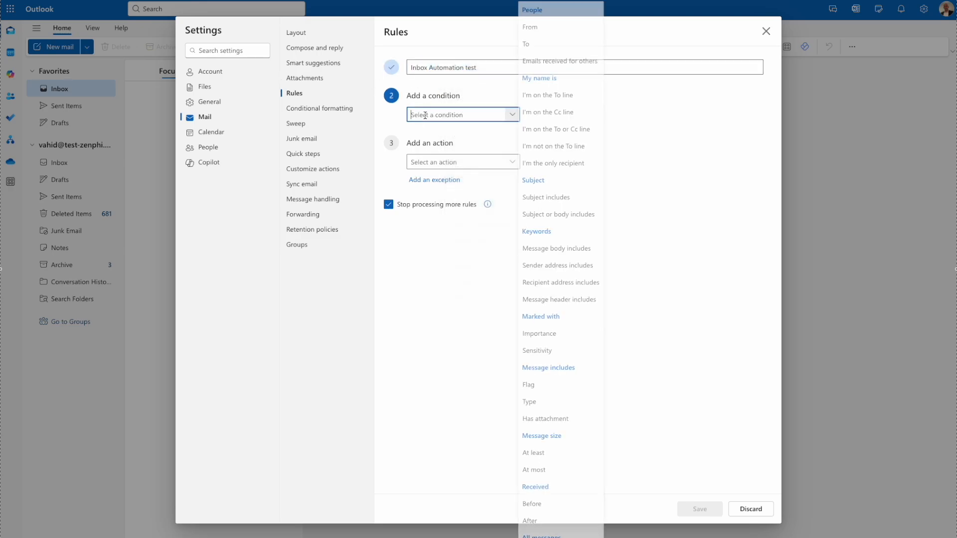
{"action": "left_click", "coordinate": [537, 27]}
{"action": "left_click", "coordinate": [571, 118]}
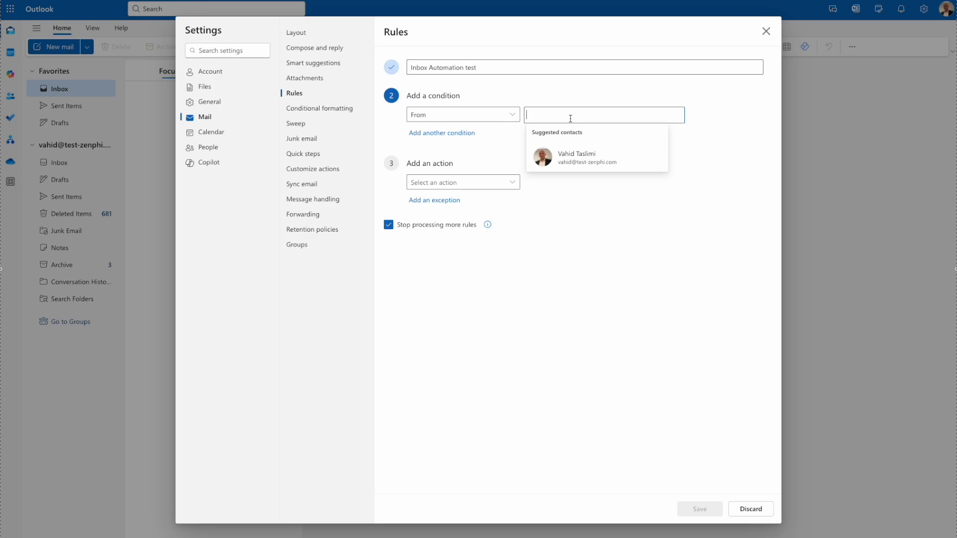
{"action": "left_click", "coordinate": [569, 142]}
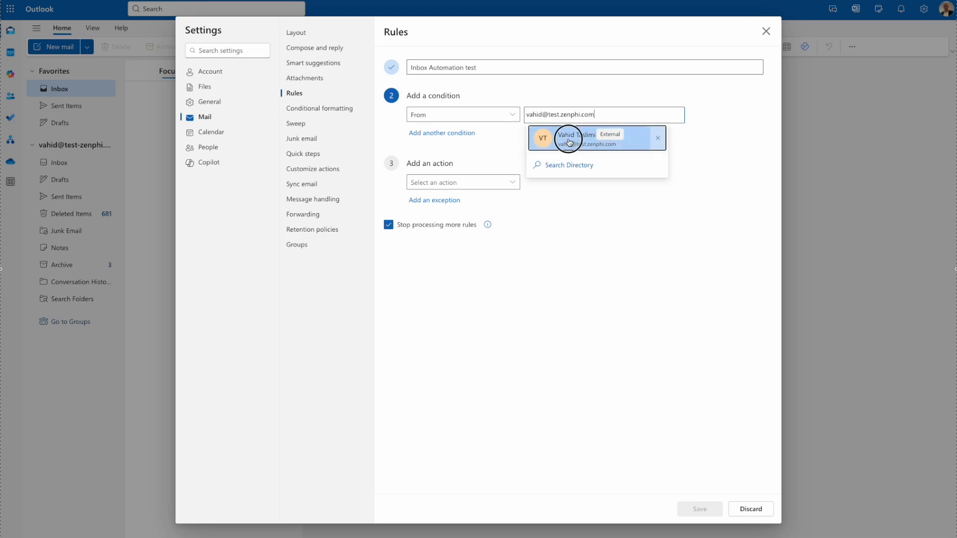
{"action": "left_click", "coordinate": [455, 137]}
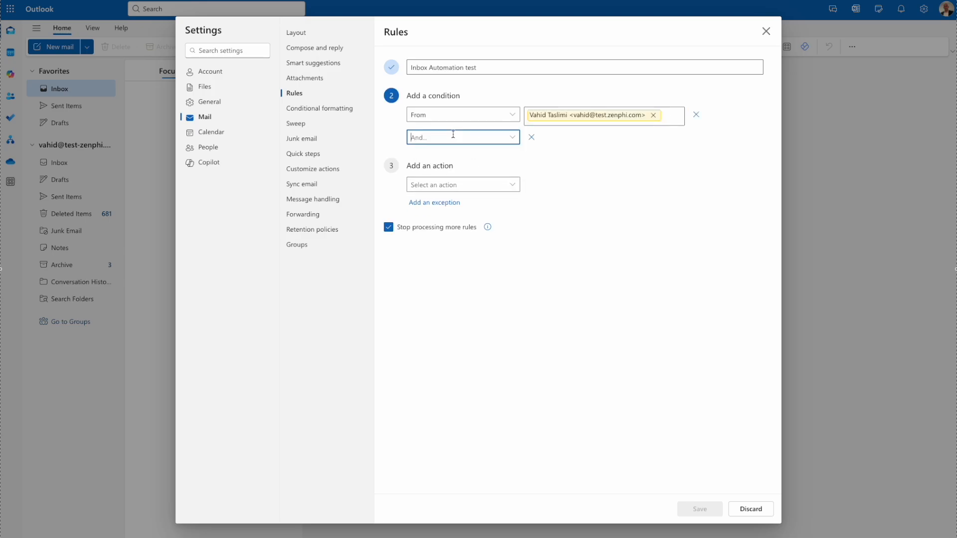
{"action": "left_click", "coordinate": [510, 139]}
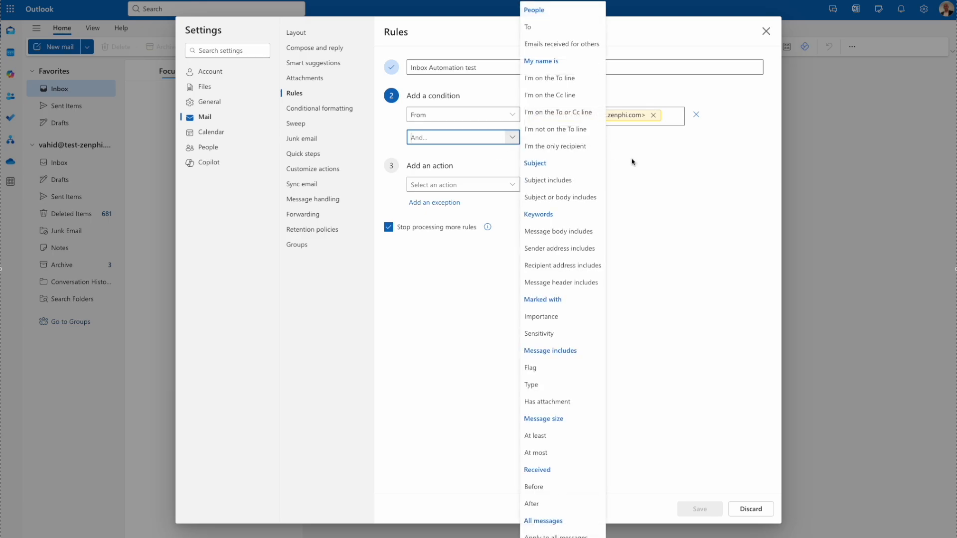
{"action": "left_click", "coordinate": [684, 217]}
{"action": "left_click", "coordinate": [531, 139]}
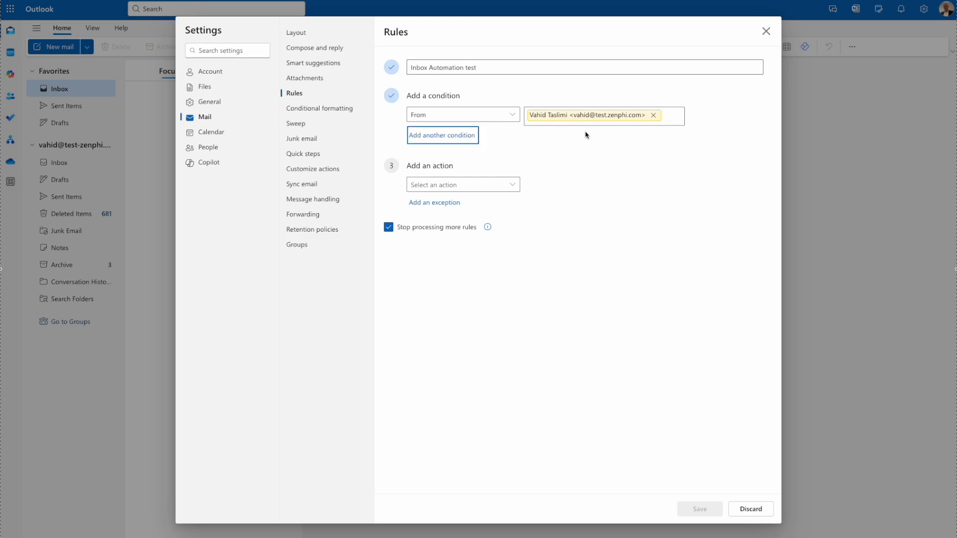
- Make the rule forward matching messages to the pasted Zenphi trigger address
{"action": "left_click", "coordinate": [495, 181]}
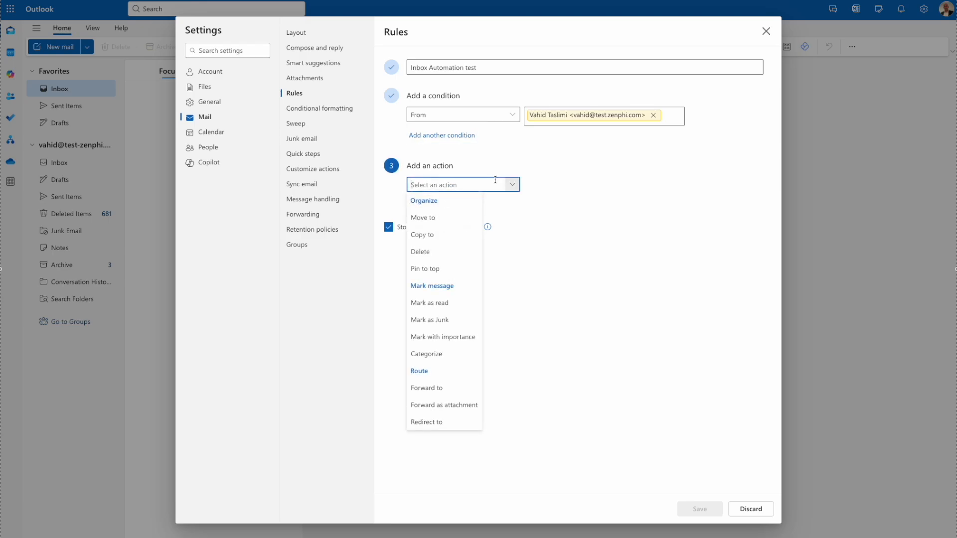
{"action": "left_click", "coordinate": [456, 388]}
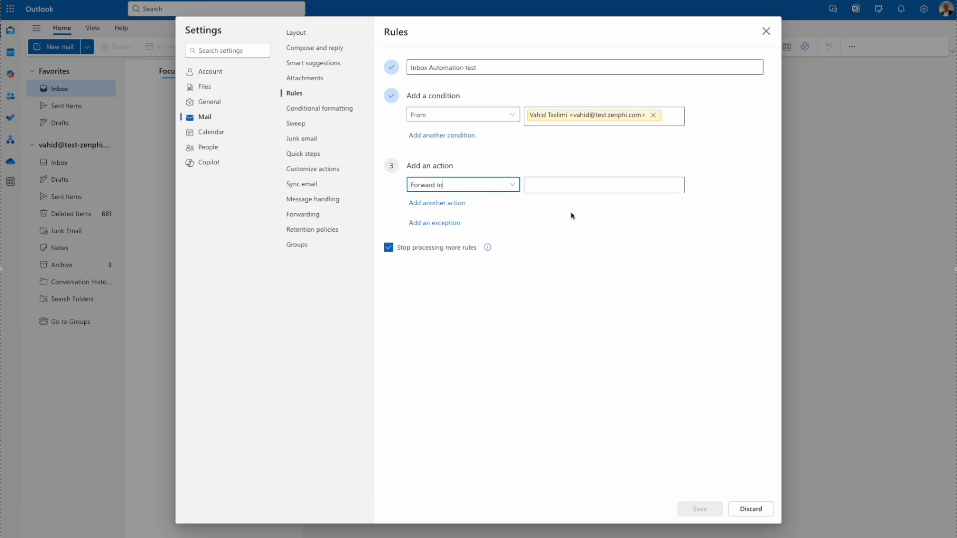
{"action": "left_click", "coordinate": [557, 184]}
{"action": "key", "text": "super+v"}
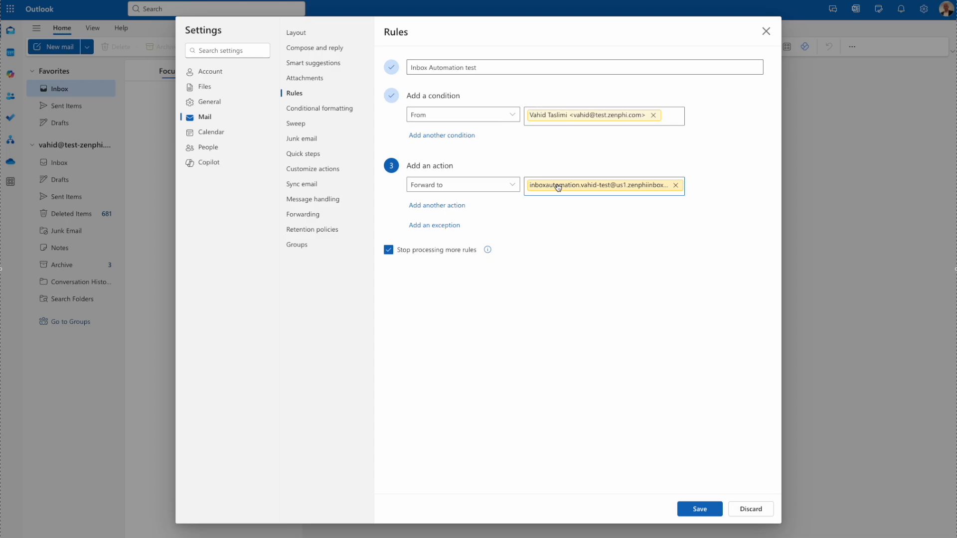
{"action": "left_click", "coordinate": [558, 187]}
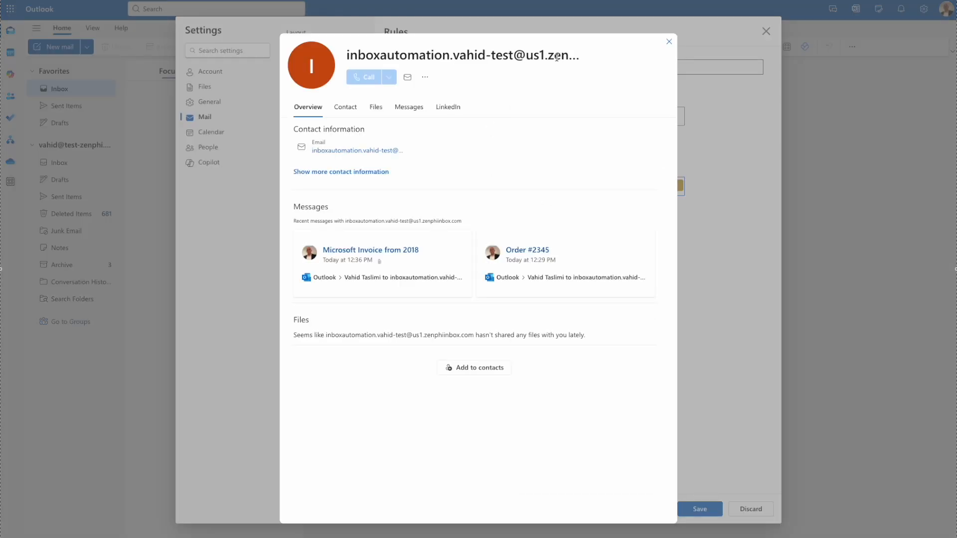
{"action": "mouse_move", "coordinate": [400, 148]}
{"action": "left_click", "coordinate": [400, 149]}
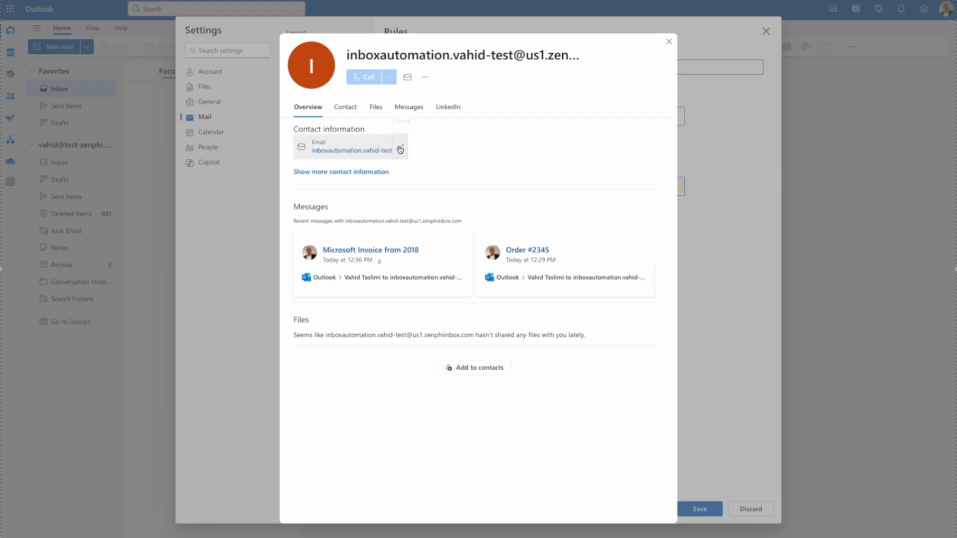
{"action": "left_click", "coordinate": [670, 41]}
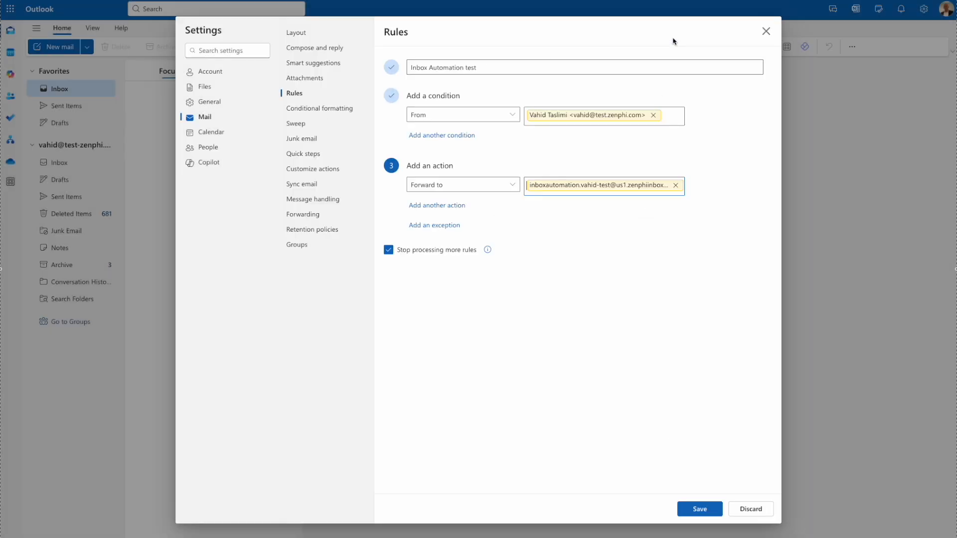
{"action": "left_click", "coordinate": [647, 66]}
{"action": "key", "text": "ctrl+v"}
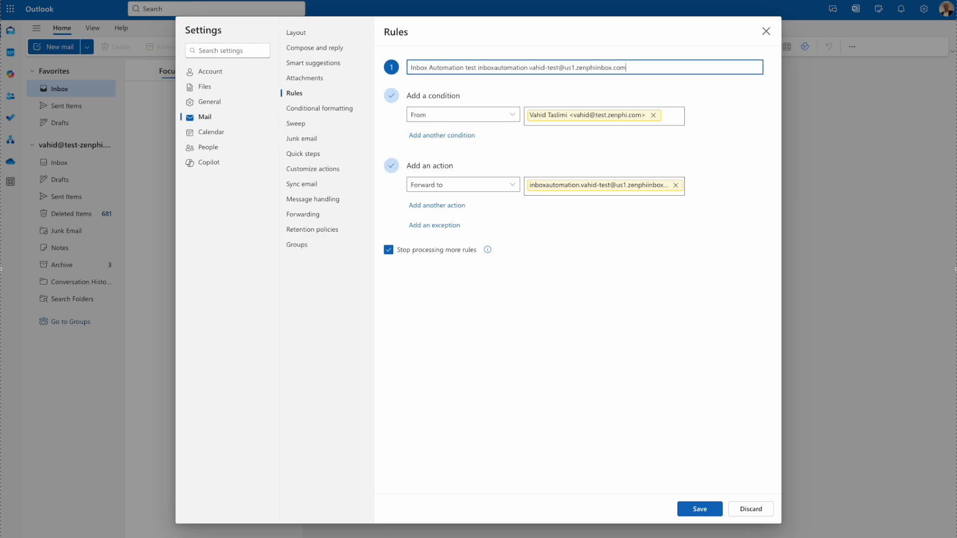
{"action": "key", "text": "ctrl+z"}
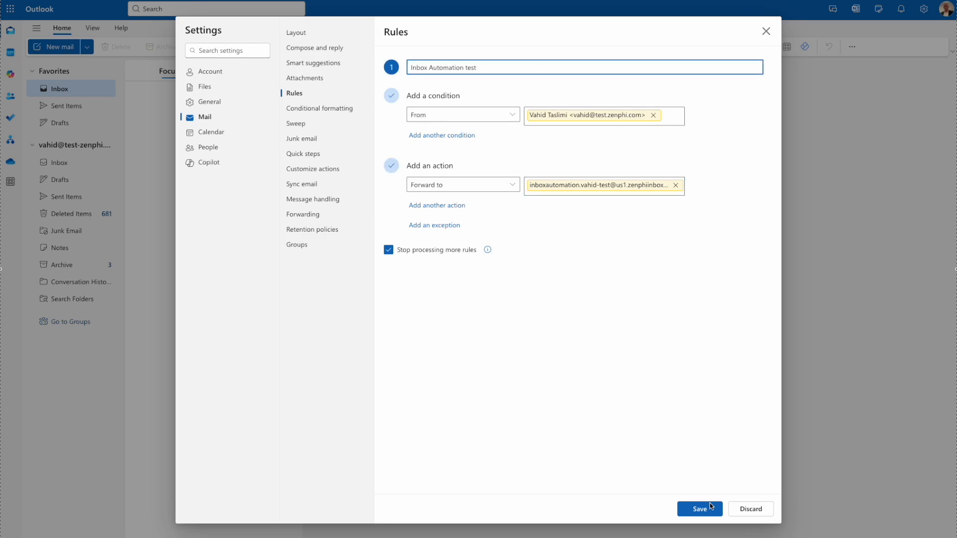
- Add a Mark as read action, save the rule, and close Settings
{"action": "left_click", "coordinate": [439, 206]}
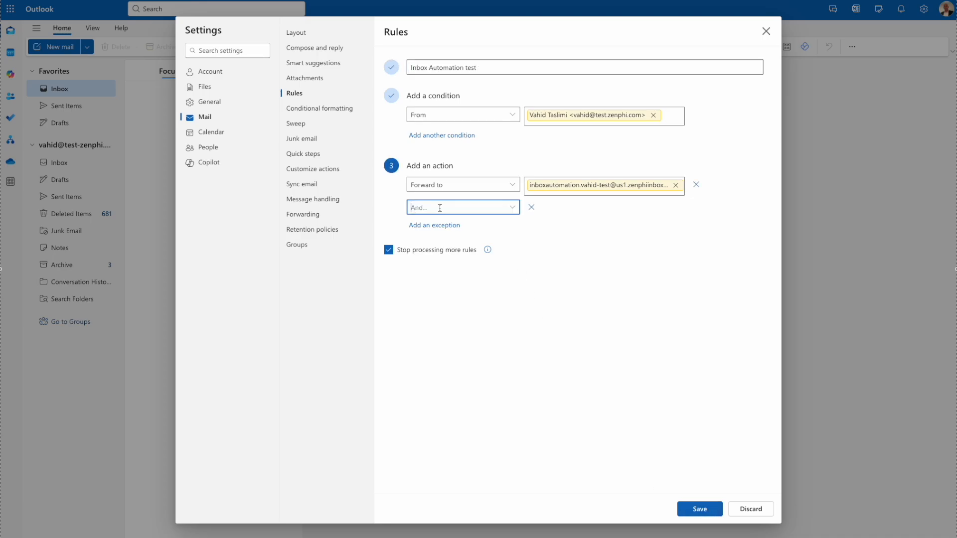
{"action": "left_click", "coordinate": [512, 207]}
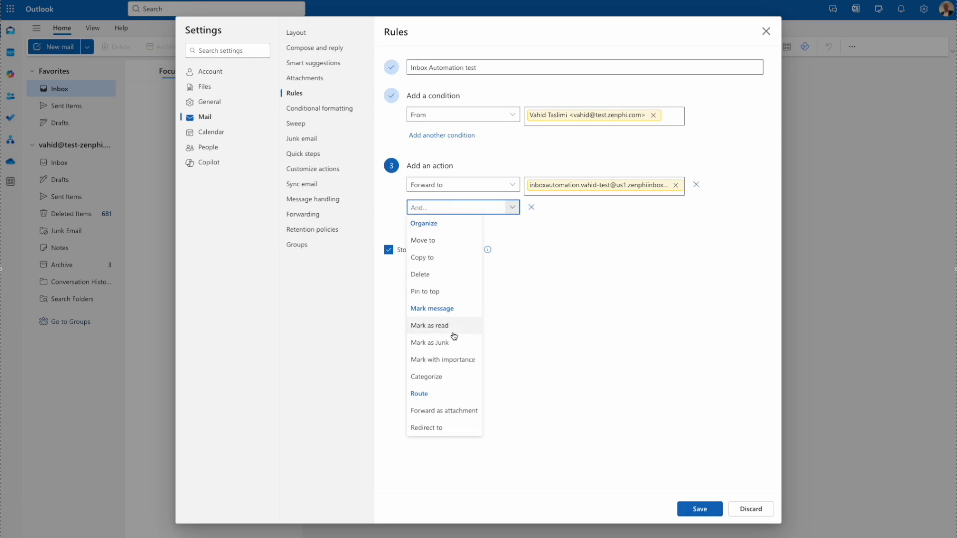
{"action": "left_click", "coordinate": [453, 333]}
{"action": "left_click", "coordinate": [701, 507]}
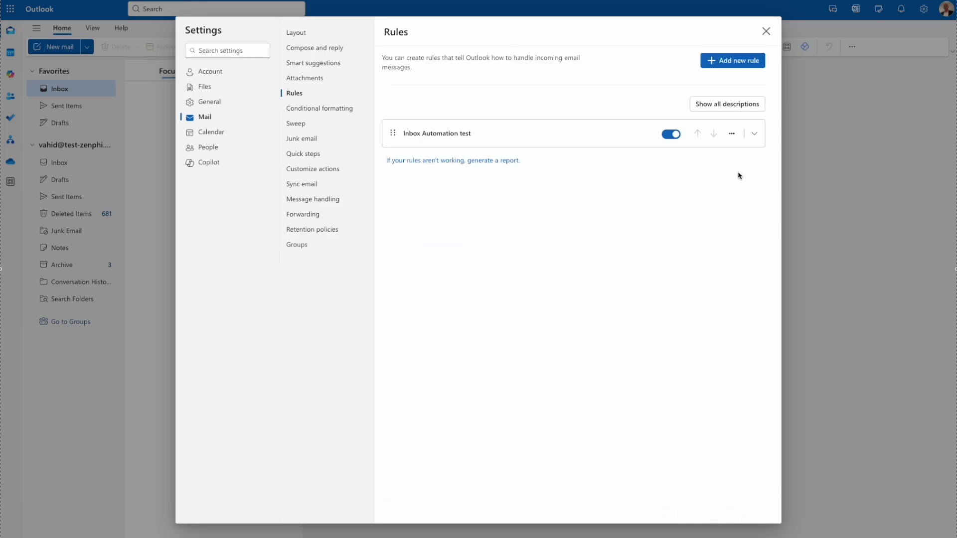
{"action": "left_click", "coordinate": [767, 31]}
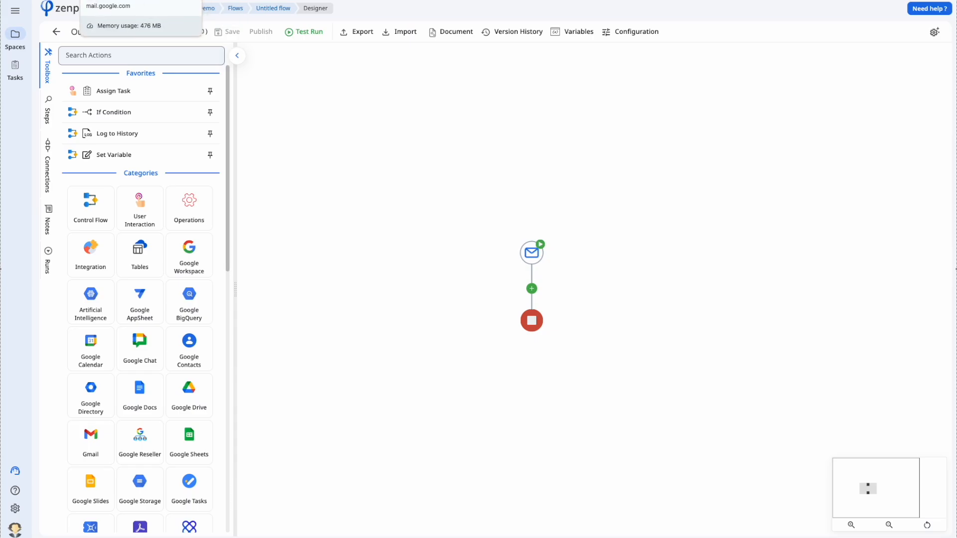
- Review the Order #2345 draft in Gmail
{"action": "left_click", "coordinate": [140, 1]}
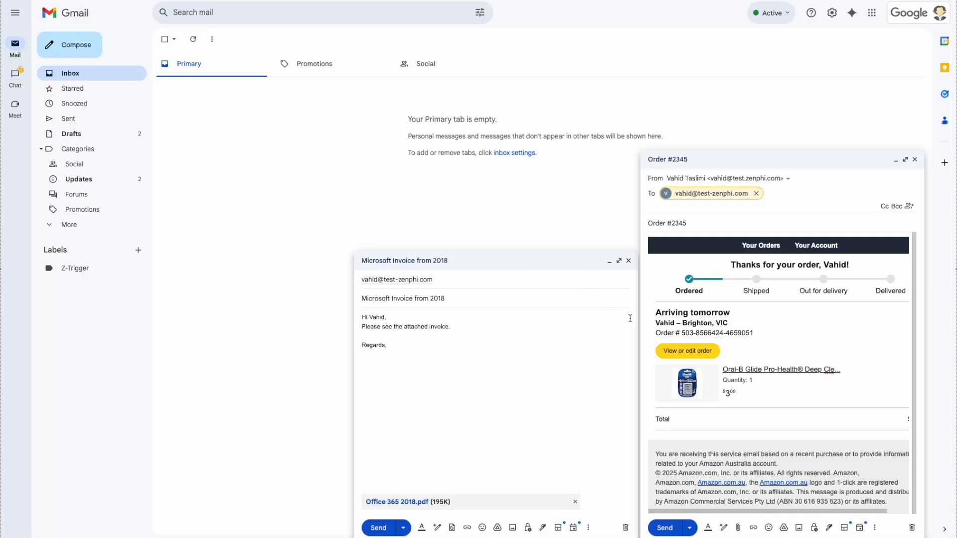
{"action": "scroll", "coordinate": [795, 393], "scroll_direction": "down", "scroll_amount": 1}
{"action": "scroll", "coordinate": [795, 393], "scroll_direction": "up", "scroll_amount": 1}
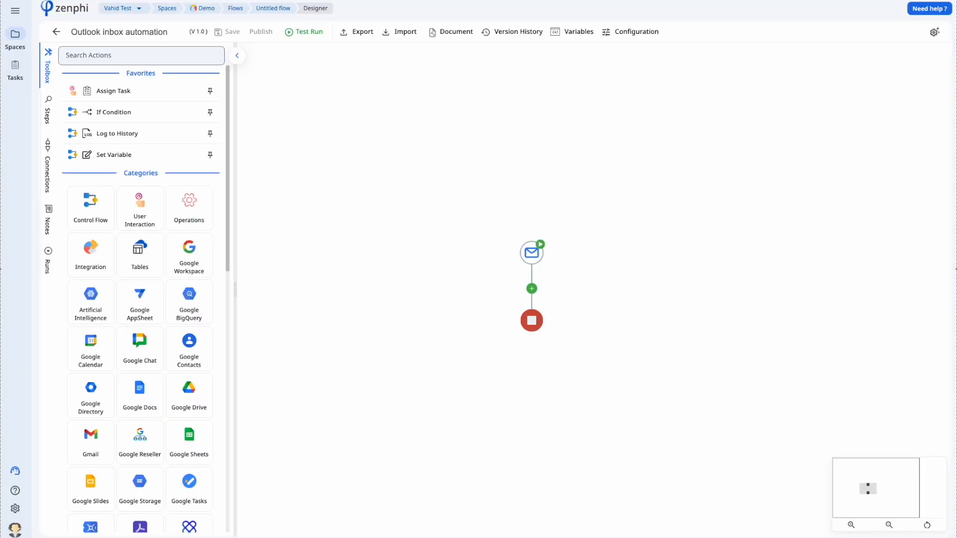
- Add a Generate Text with Gemini step after the Zenphi Mail trigger and open its settings
{"action": "left_click", "coordinate": [529, 298]}
{"action": "type", "text": "gemi"}
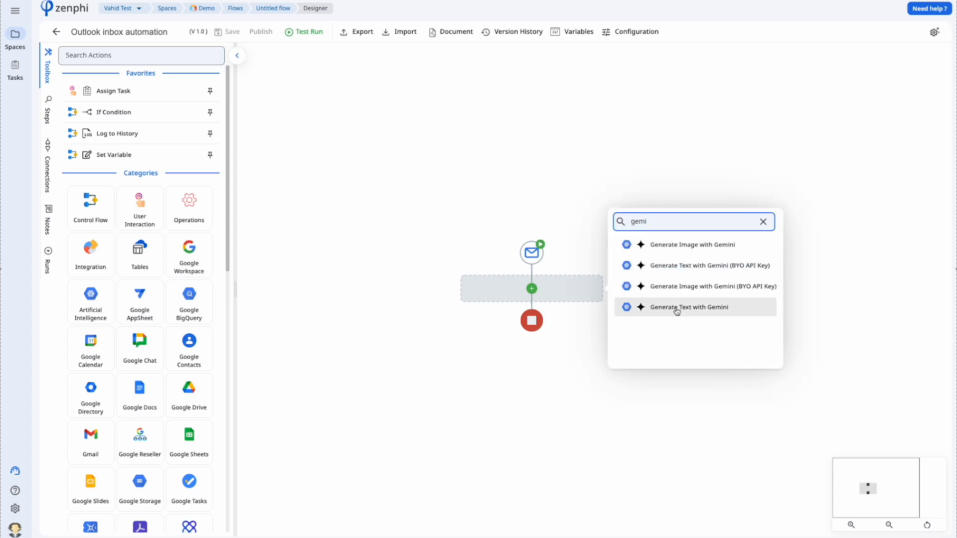
{"action": "left_click", "coordinate": [677, 308]}
{"action": "left_click", "coordinate": [588, 327]}
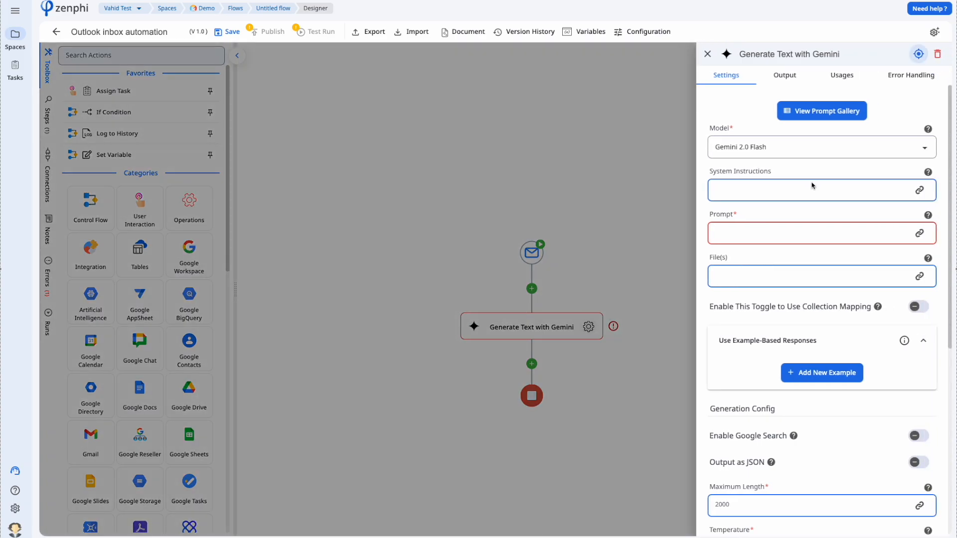
- Give Gemini the prompt 'Extract order id, product name and order amount…' followed by the email's HTML Content
{"action": "left_click", "coordinate": [782, 239]}
{"action": "type", "text": "Extract order id, product"}
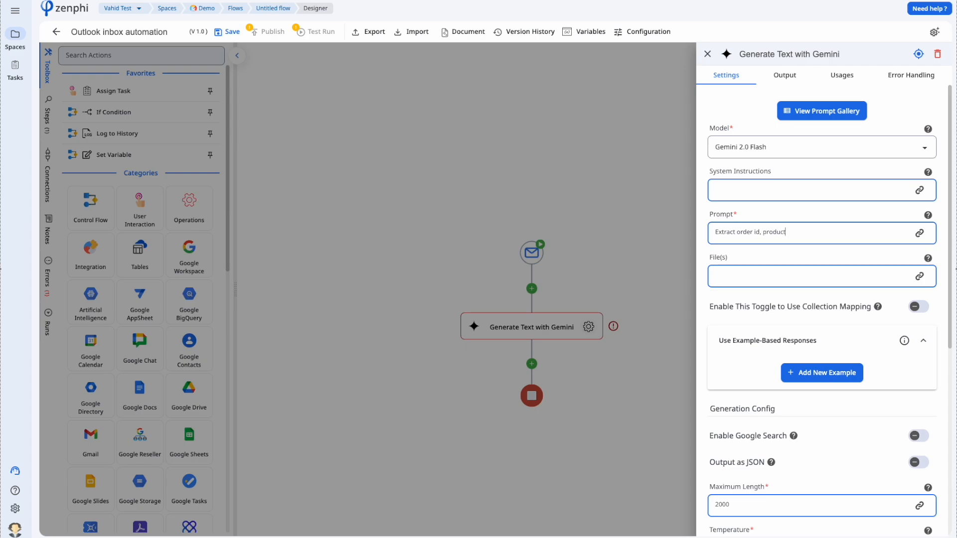
{"action": "type", "text": " name and order amount form this order email"}
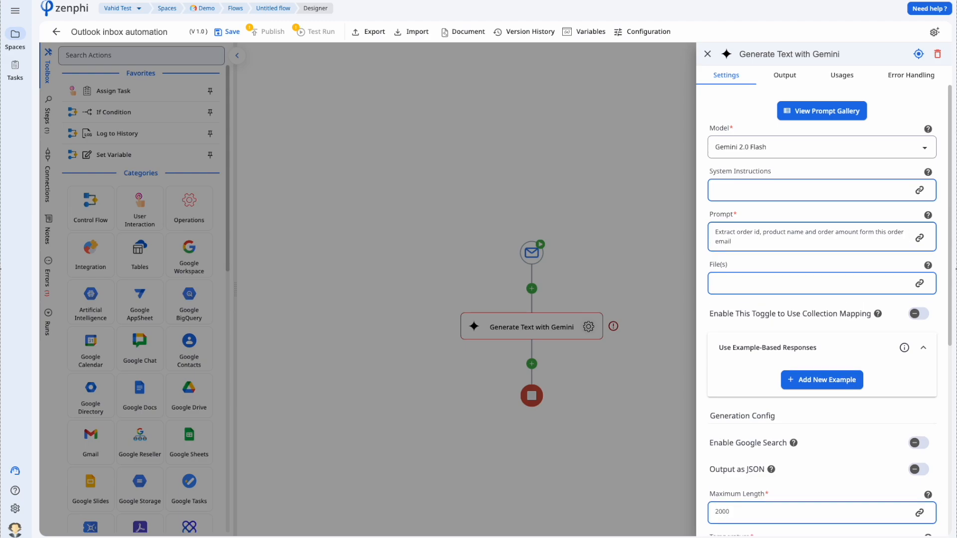
{"action": "type", "text": ":"}
{"action": "key", "text": "Return"}
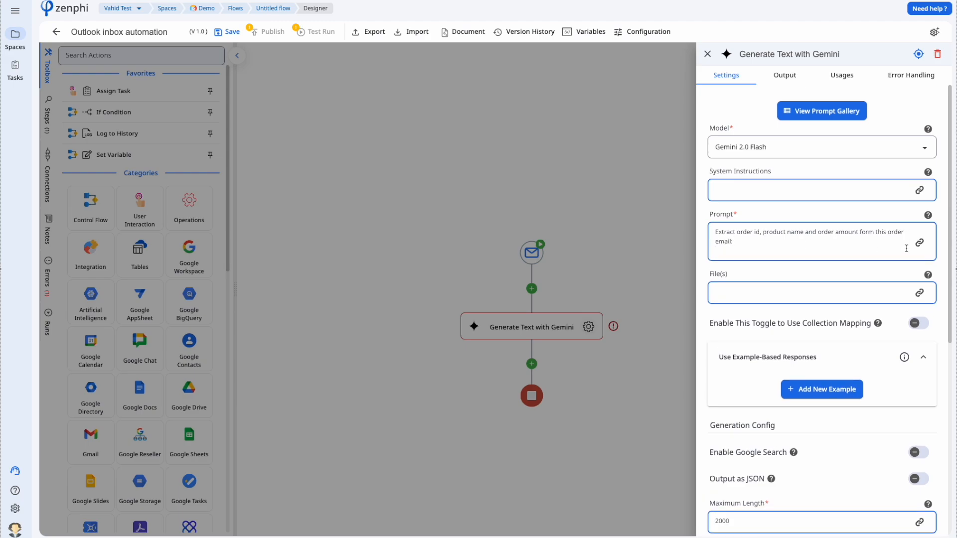
{"action": "left_click", "coordinate": [920, 243]}
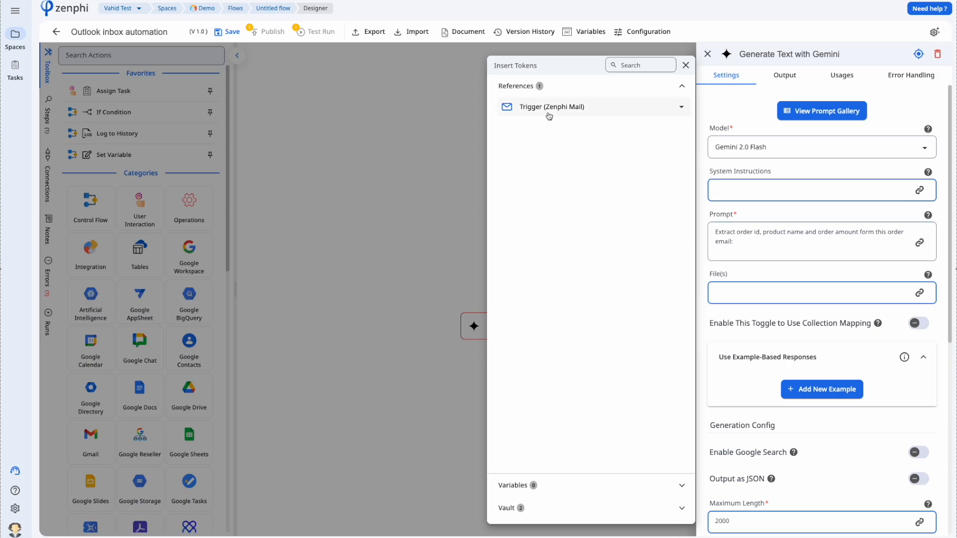
{"action": "left_click", "coordinate": [549, 114]}
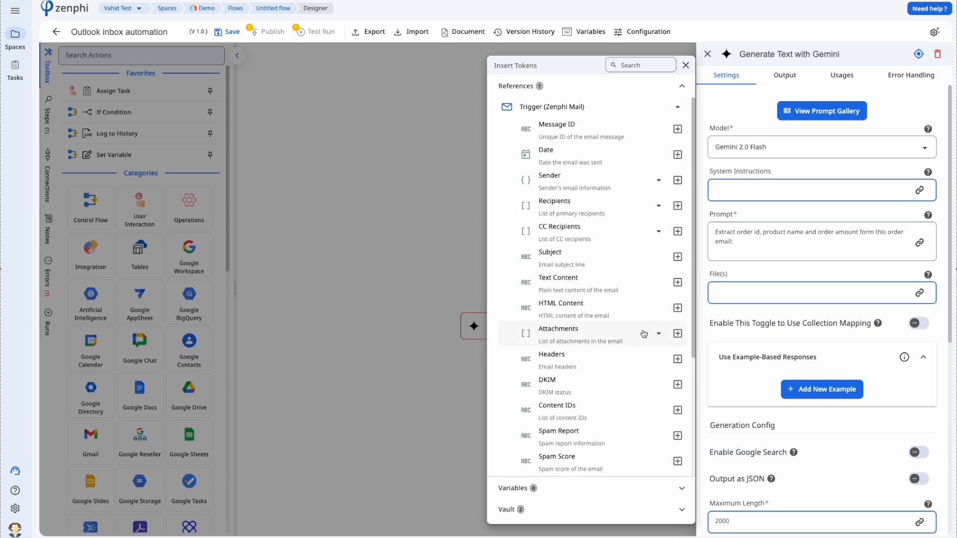
{"action": "left_click", "coordinate": [677, 308]}
{"action": "left_click", "coordinate": [443, 270]}
{"action": "left_click", "coordinate": [444, 270]}
{"action": "left_click", "coordinate": [531, 364]}
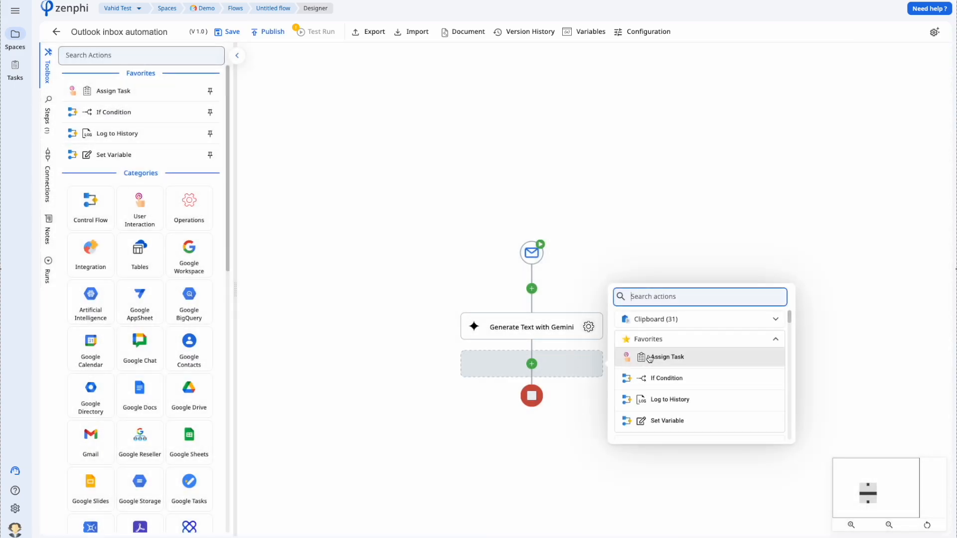
- Add a Log to History step logging Gemini's Generated Output, then publish the flow
{"action": "left_click", "coordinate": [689, 400]}
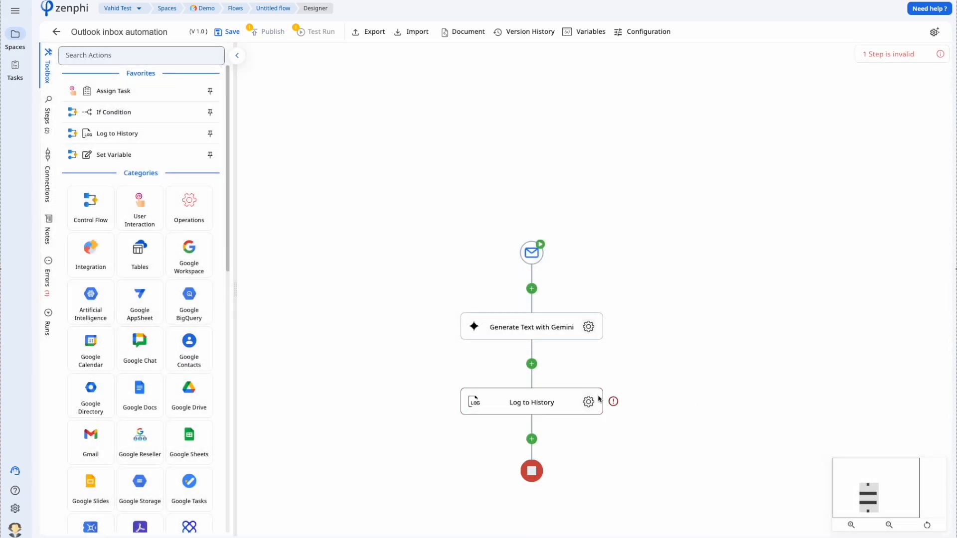
{"action": "left_click", "coordinate": [589, 402]}
{"action": "left_click", "coordinate": [923, 123]}
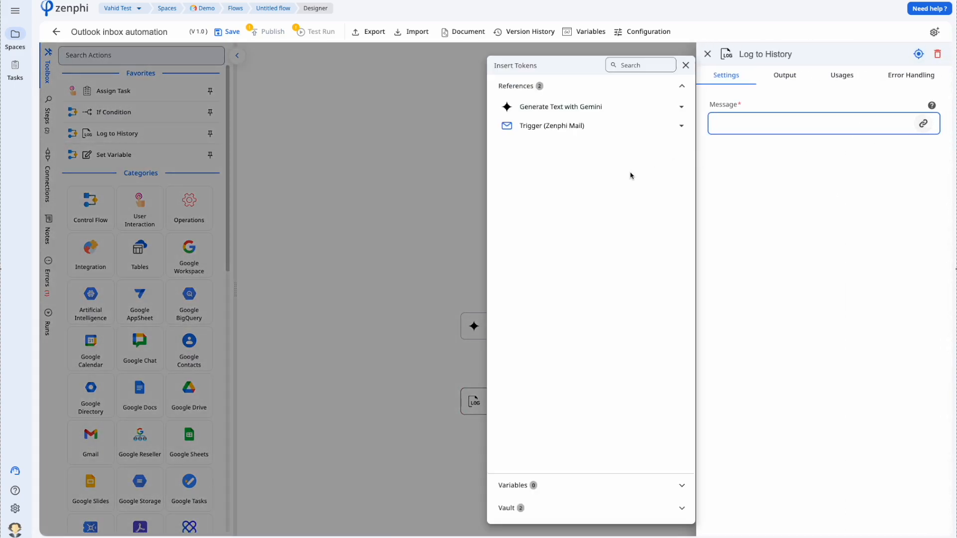
{"action": "left_click", "coordinate": [576, 107]}
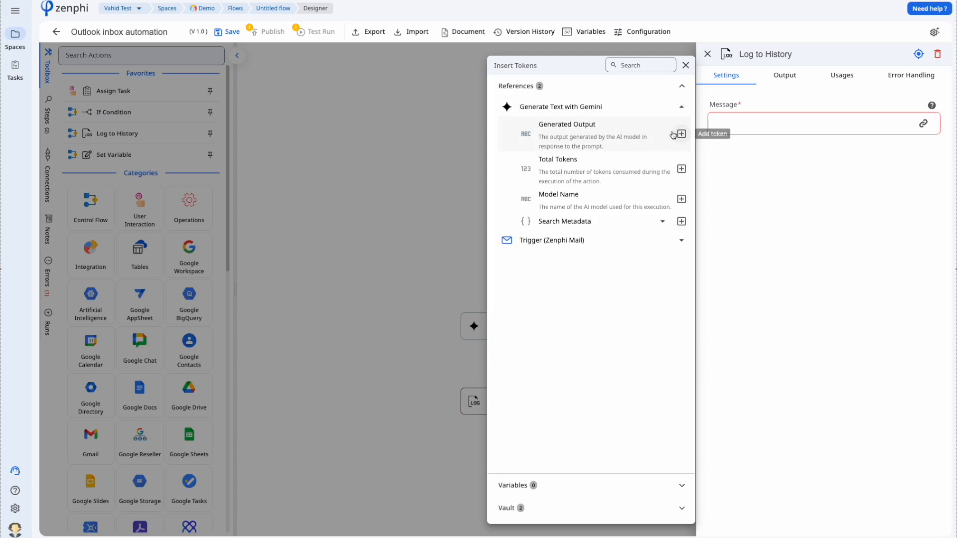
{"action": "left_click", "coordinate": [680, 134]}
{"action": "left_click", "coordinate": [375, 231]}
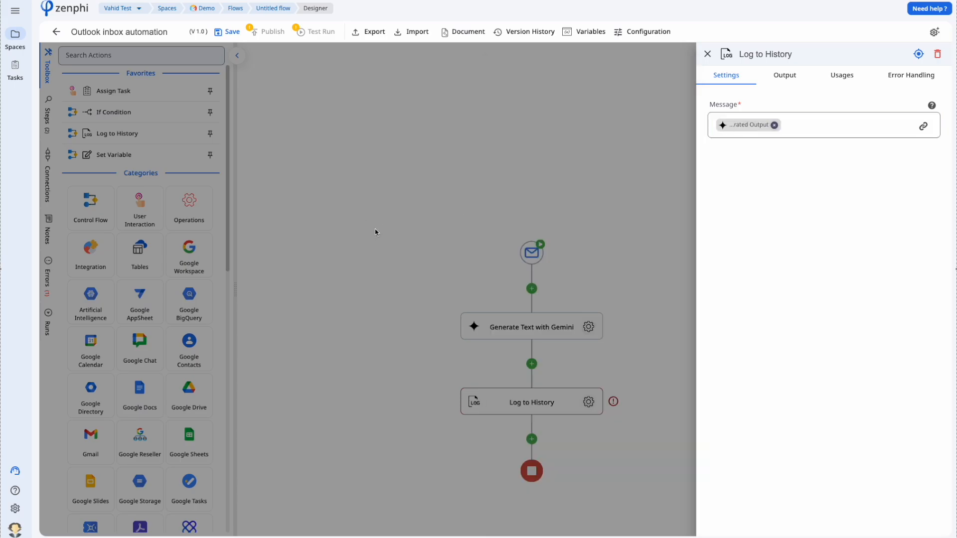
{"action": "left_click", "coordinate": [375, 230]}
{"action": "left_click", "coordinate": [269, 36]}
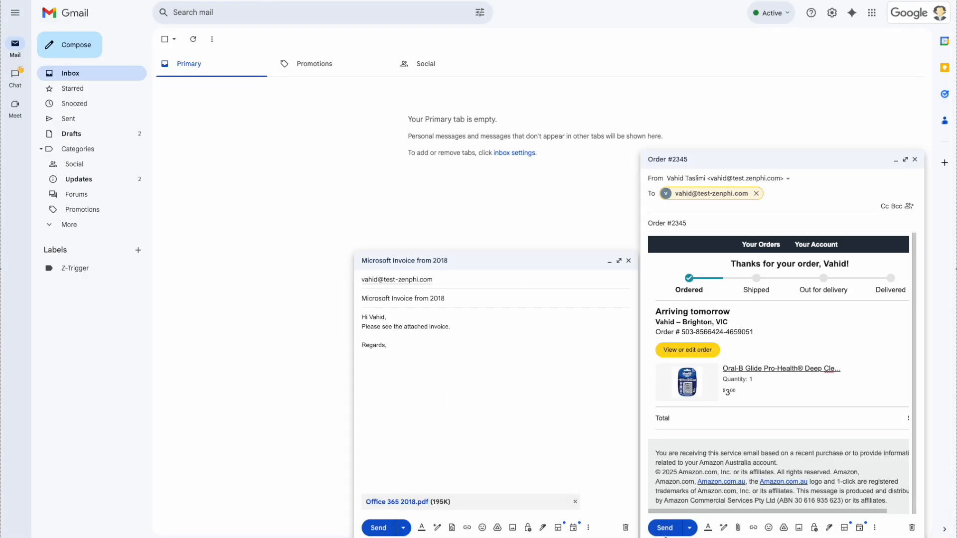
- Send the Order #2345 email from Gmail, then open and archive it in Outlook
{"action": "left_click", "coordinate": [665, 528]}
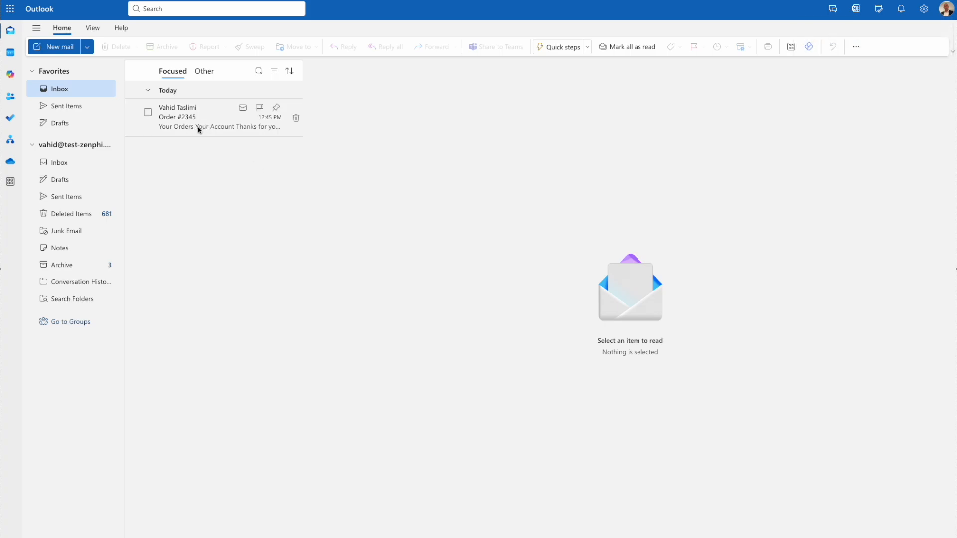
{"action": "left_click", "coordinate": [220, 121]}
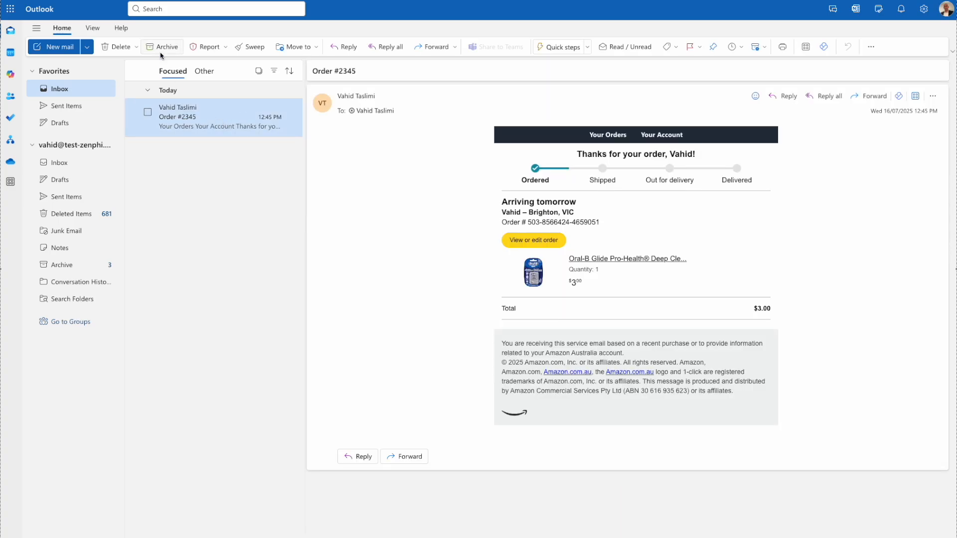
{"action": "left_click", "coordinate": [159, 50]}
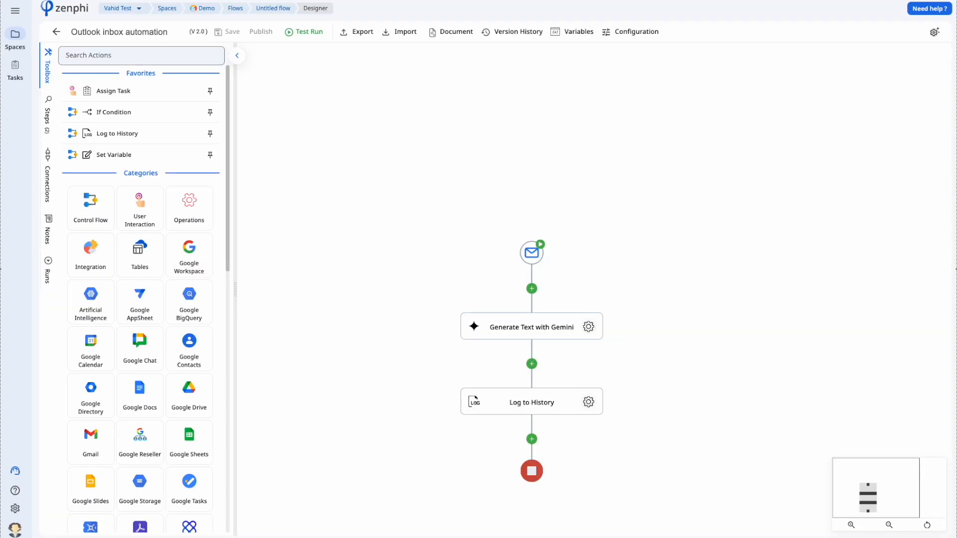
- Open the latest flow run's log and highlight the extracted order id and order amount in Gemini's JSON
{"action": "left_click", "coordinate": [48, 270]}
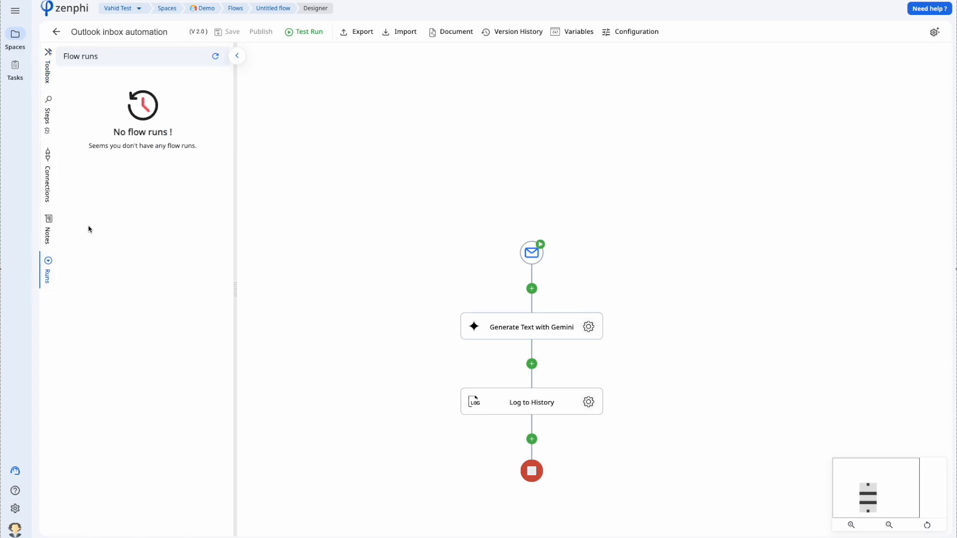
{"action": "left_click", "coordinate": [215, 56]}
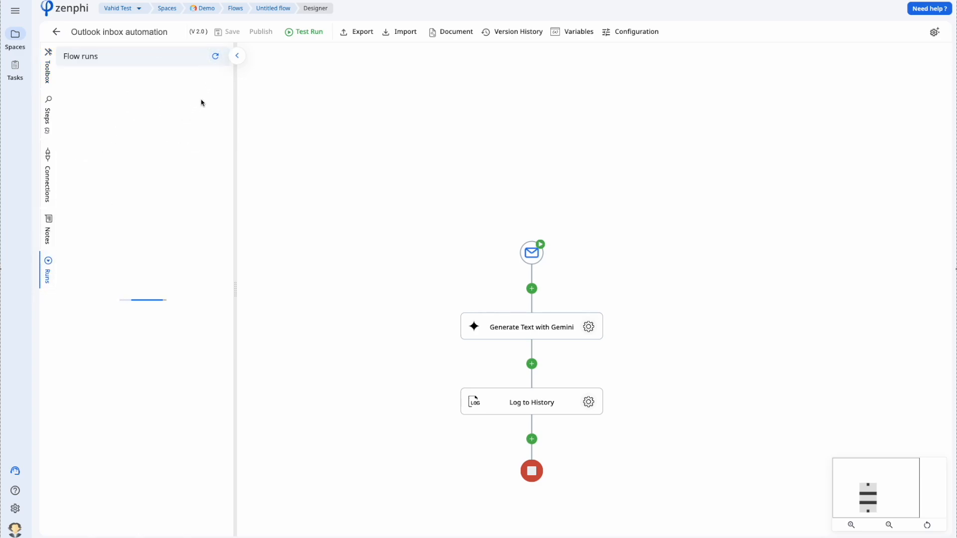
{"action": "left_click", "coordinate": [119, 91]}
{"action": "left_click", "coordinate": [175, 136]}
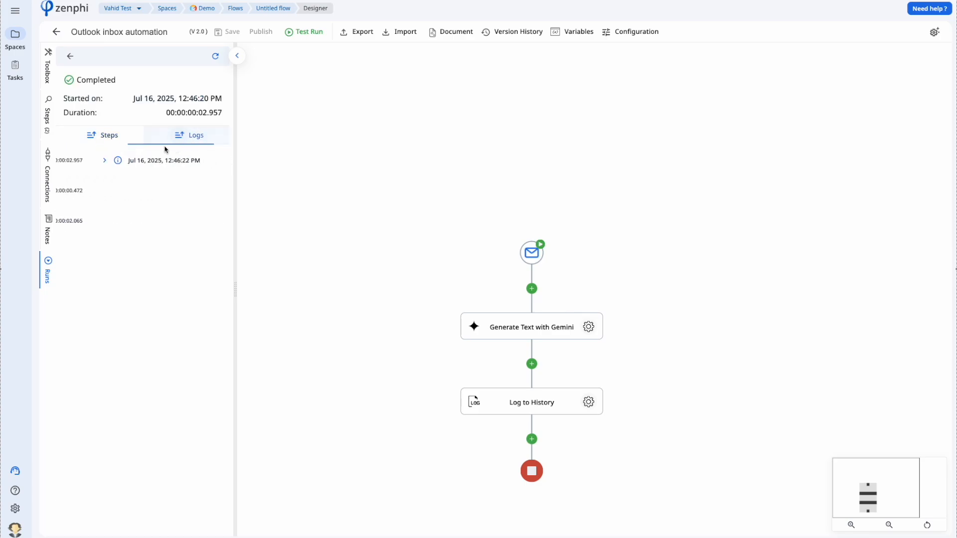
{"action": "left_click", "coordinate": [94, 162]}
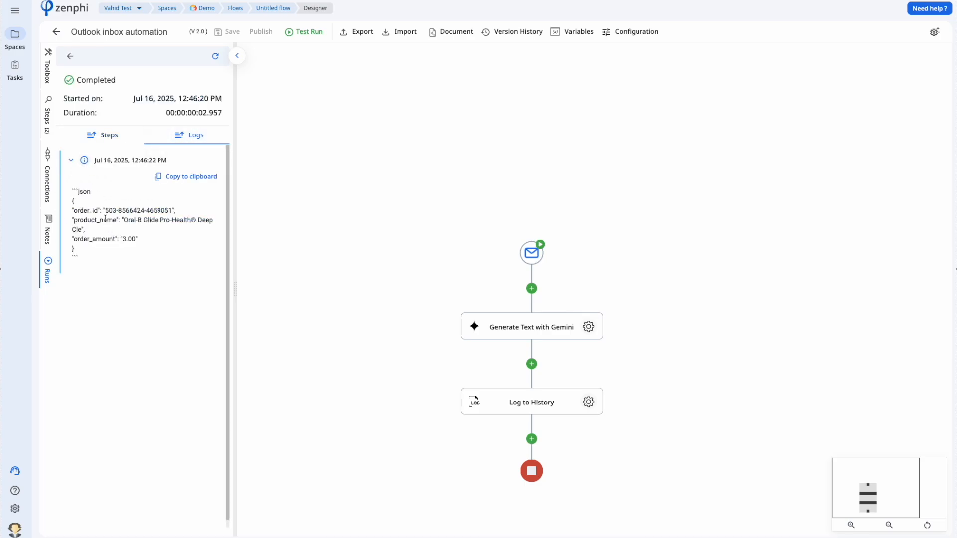
{"action": "left_click_drag", "start_coordinate": [104, 211], "coordinate": [153, 211]}
{"action": "left_click_drag", "start_coordinate": [120, 240], "coordinate": [131, 241]}
- Return to Flow runs, browse the Toolbox action categories, and move the flow diagram up
{"action": "left_click", "coordinate": [69, 56]}
{"action": "left_click", "coordinate": [47, 68]}
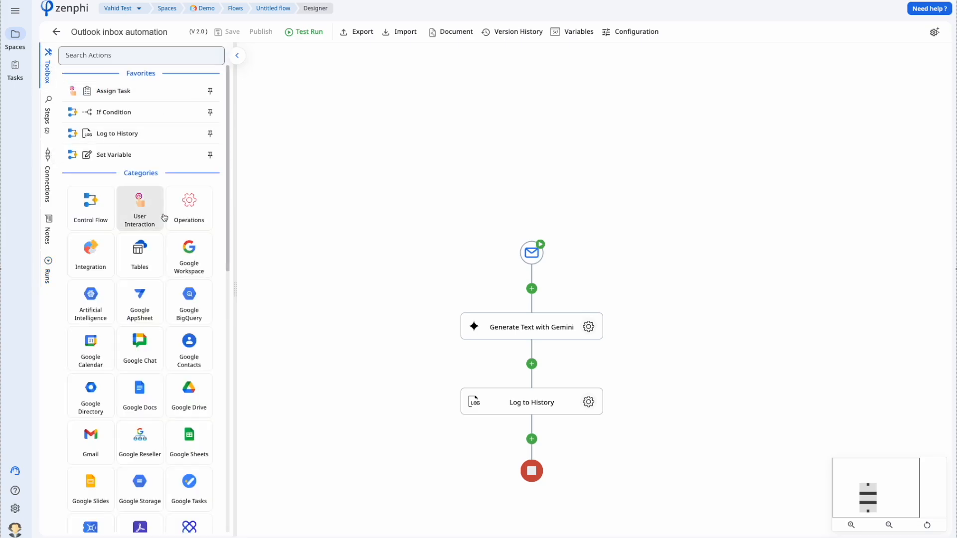
{"action": "scroll", "coordinate": [164, 217], "scroll_direction": "down", "scroll_amount": 10}
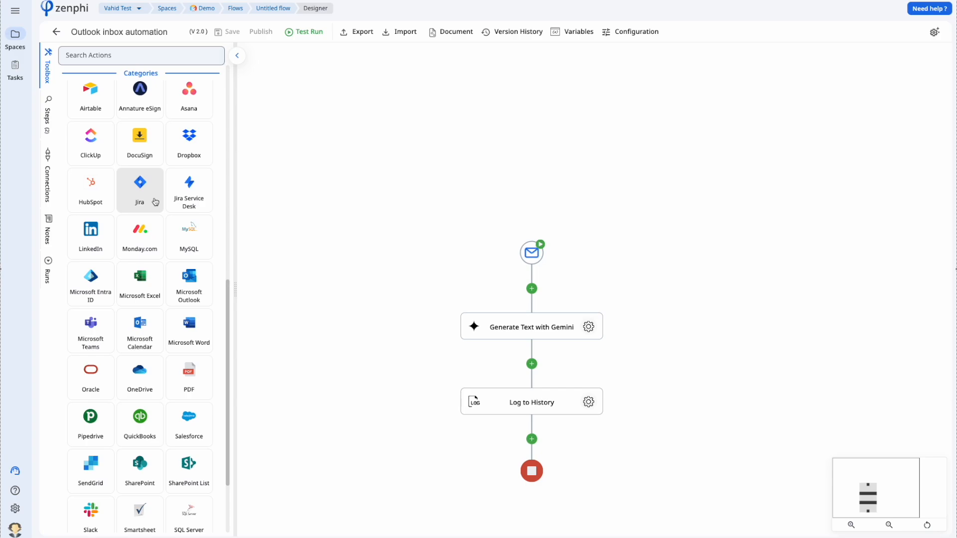
{"action": "scroll", "coordinate": [156, 202], "scroll_direction": "down", "scroll_amount": 2}
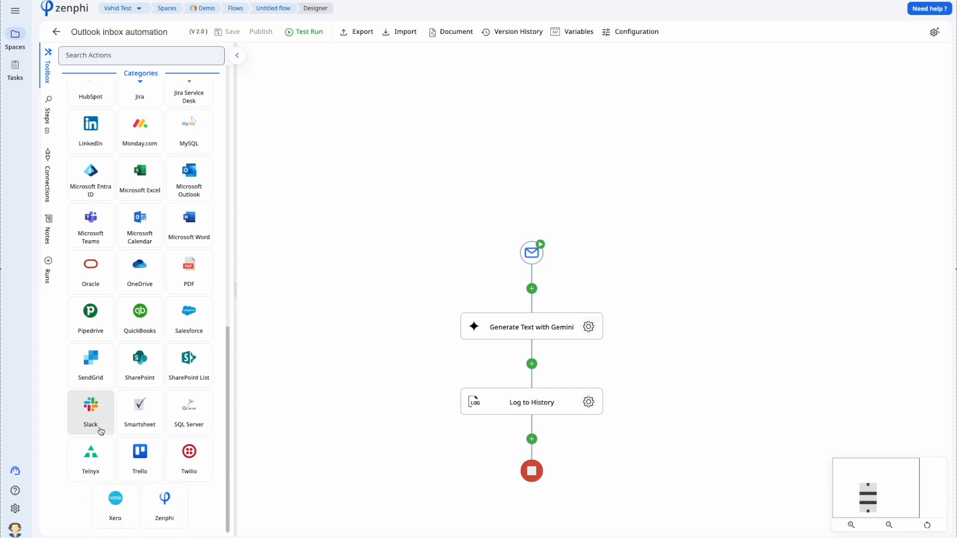
{"action": "scroll", "coordinate": [150, 379], "scroll_direction": "up", "scroll_amount": 5}
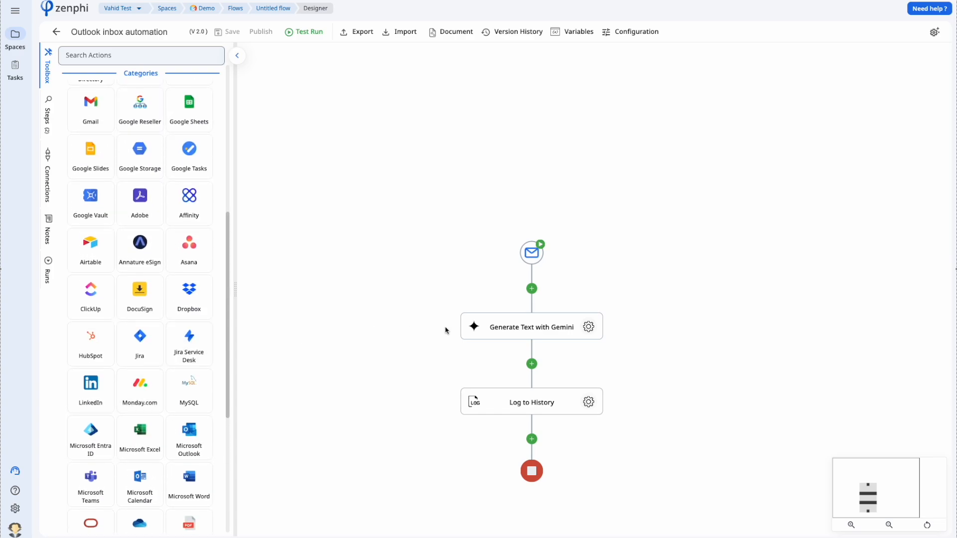
{"action": "left_click_drag", "start_coordinate": [433, 251], "coordinate": [428, 156]}
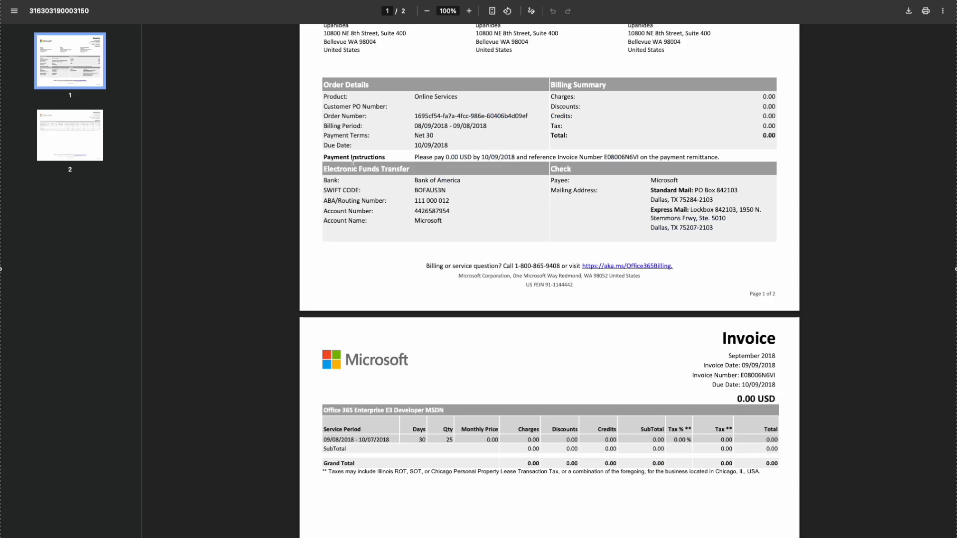
- Scroll through the two-page September 2018 Microsoft invoice PDF, then return to the Zenphi designer
{"action": "scroll", "coordinate": [429, 170], "scroll_direction": "up", "scroll_amount": 2}
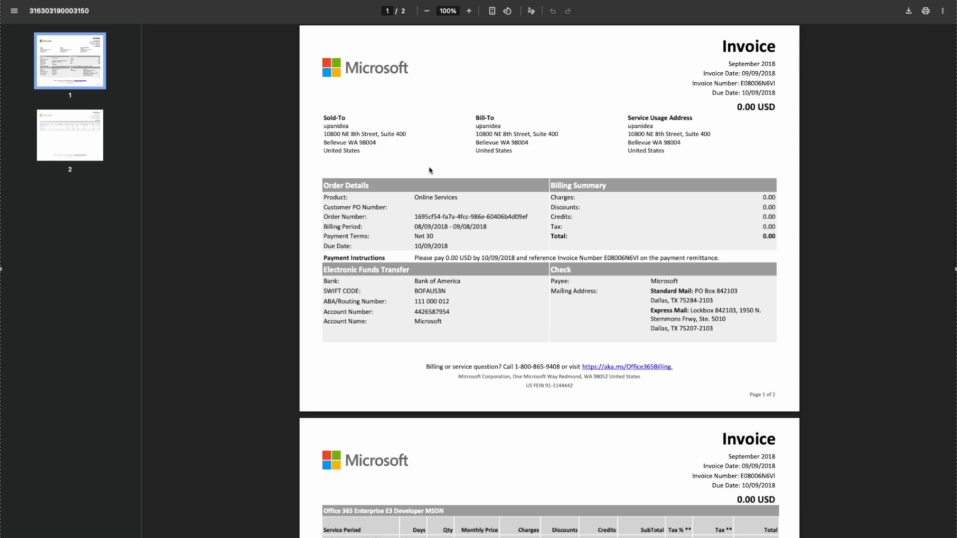
{"action": "scroll", "coordinate": [429, 171], "scroll_direction": "down", "scroll_amount": 1}
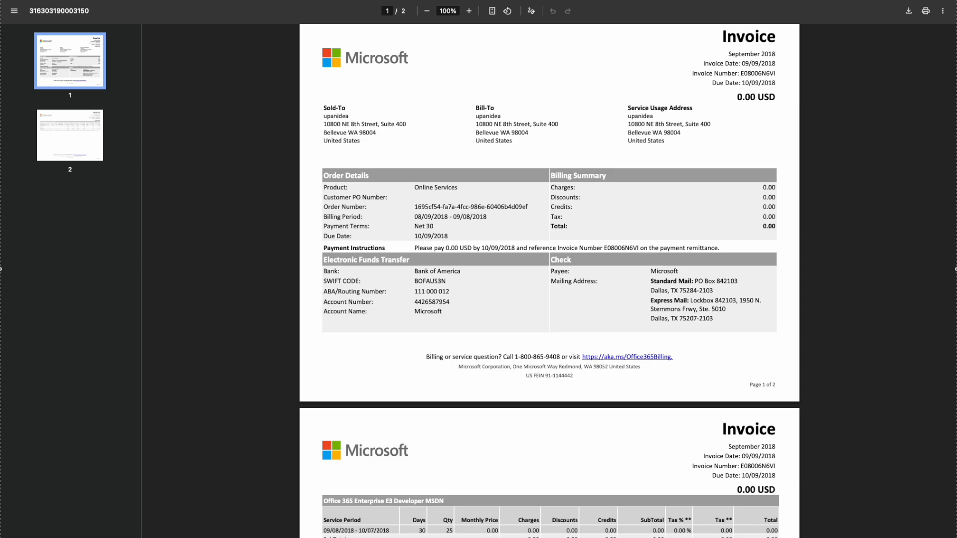
{"action": "right_click", "coordinate": [917, 0]}
{"action": "key", "text": "Escape"}
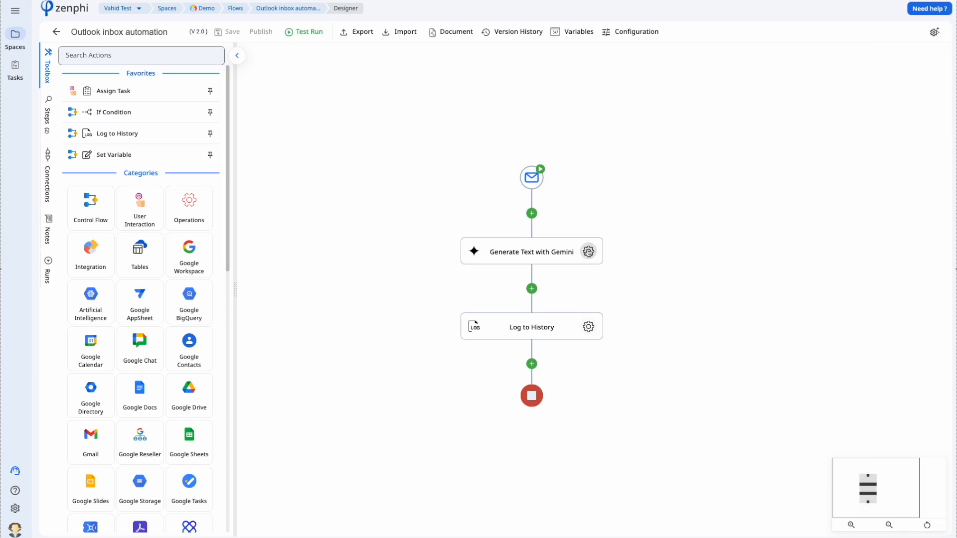
- Browse the email trigger fields offered as tokens for the Gemini step's File(s) input
{"action": "left_click", "coordinate": [589, 251]}
{"action": "left_click", "coordinate": [764, 298]}
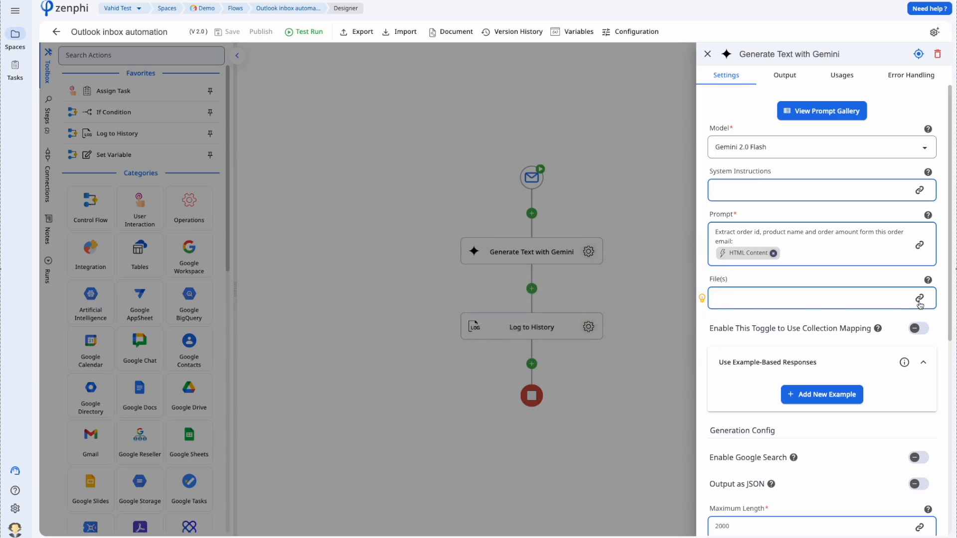
{"action": "left_click", "coordinate": [920, 298]}
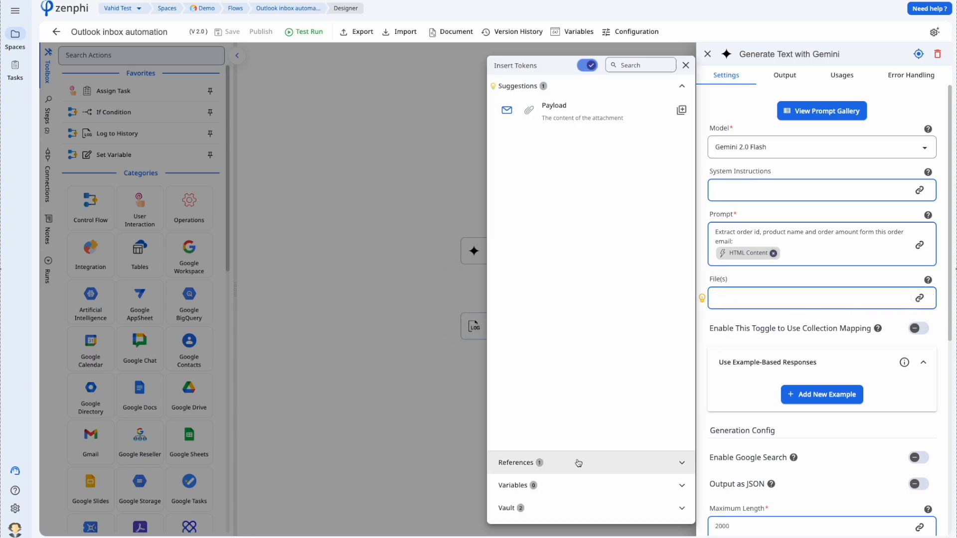
{"action": "left_click", "coordinate": [595, 133]}
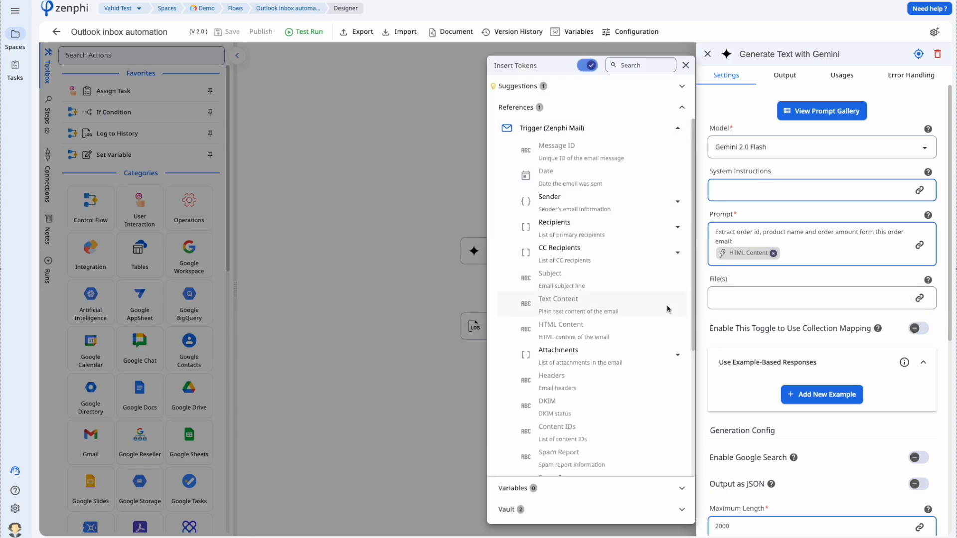
- Close the token list and Gemini settings, and add a new step slot after the trigger
{"action": "left_click", "coordinate": [392, 313]}
{"action": "left_click", "coordinate": [532, 213]}
{"action": "left_click", "coordinate": [531, 213]}
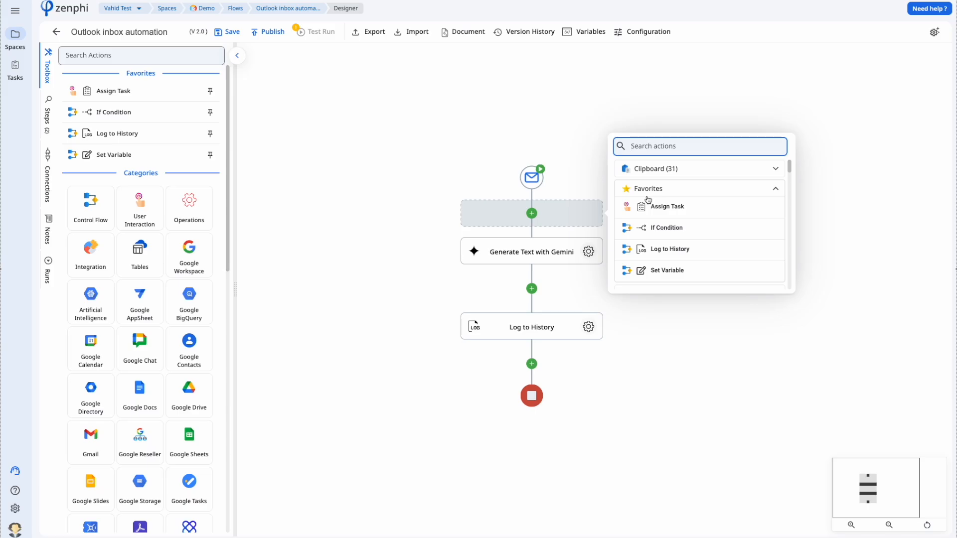
- Add a Query Collection step using the email trigger's Attachments as its collection
{"action": "type", "text": "query"}
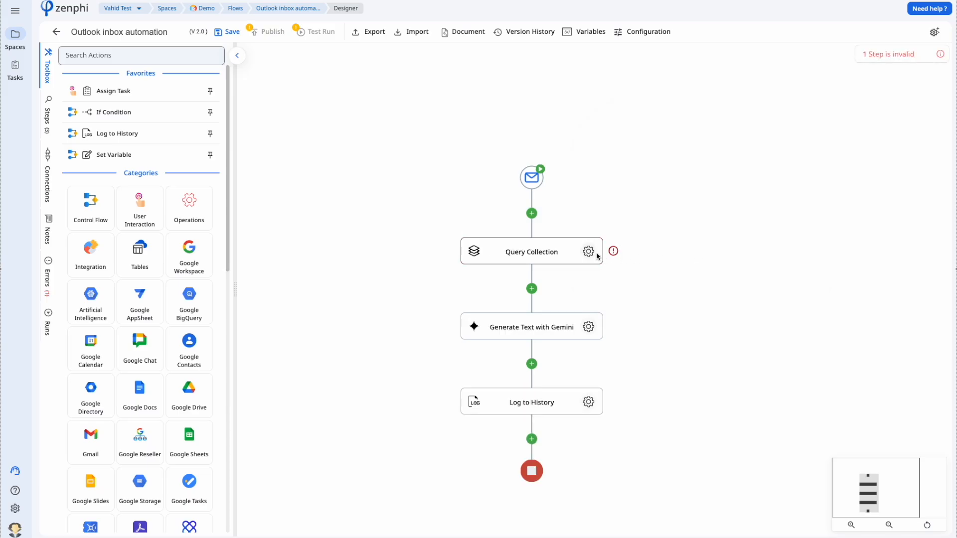
{"action": "left_click", "coordinate": [589, 252]}
{"action": "left_click", "coordinate": [923, 122]}
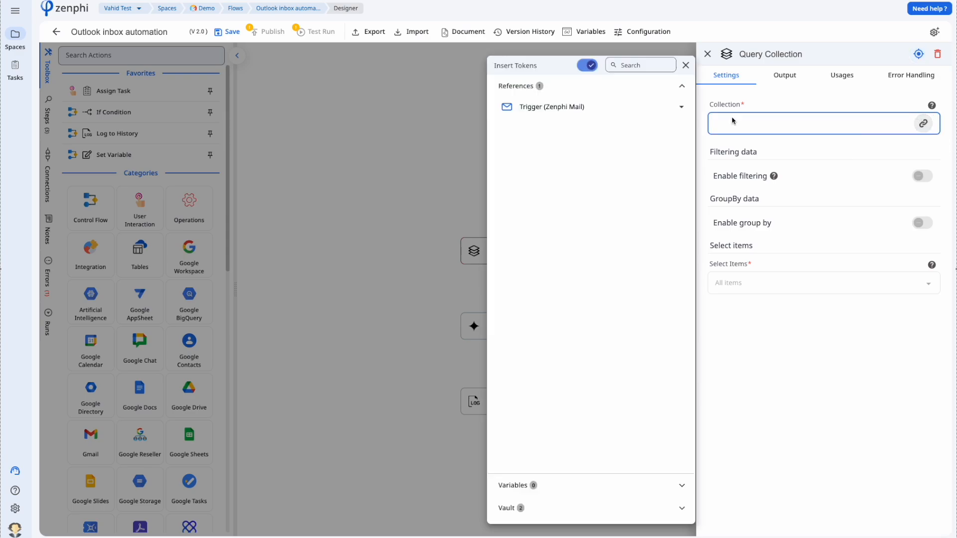
{"action": "left_click", "coordinate": [592, 109]}
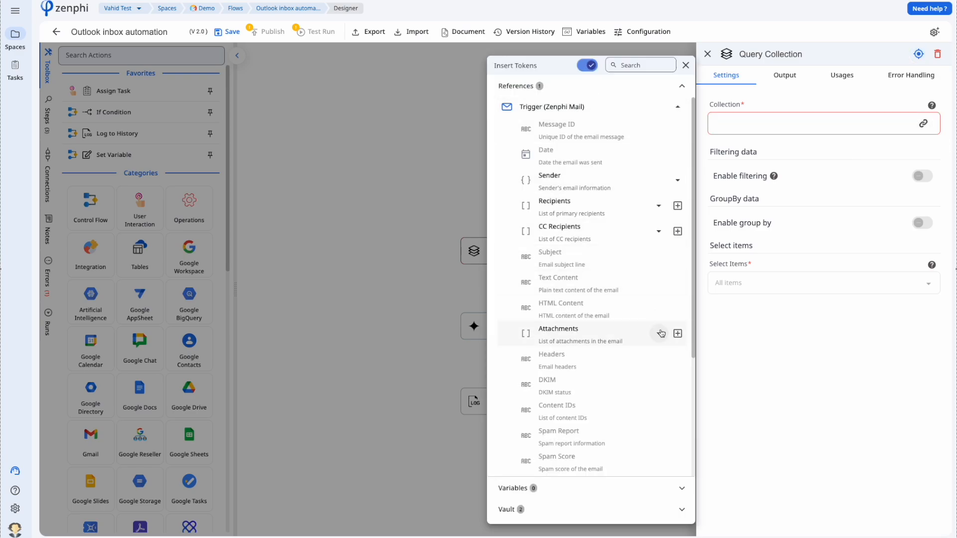
{"action": "left_click", "coordinate": [677, 333]}
{"action": "left_click", "coordinate": [919, 178]}
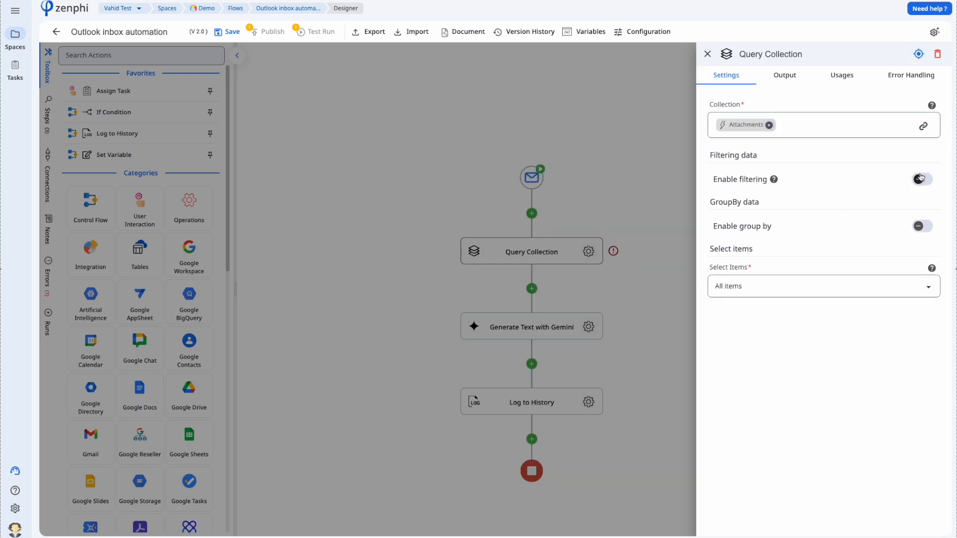
- Filter the attachments where Content Type is Equal To application/pdf
{"action": "left_click", "coordinate": [922, 179]}
{"action": "left_click", "coordinate": [929, 218]}
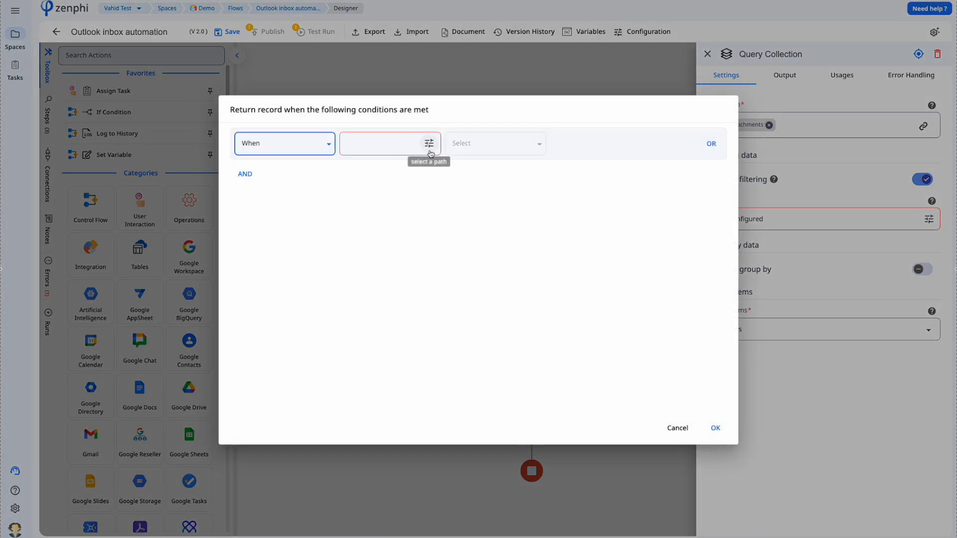
{"action": "left_click", "coordinate": [429, 144]}
{"action": "left_click", "coordinate": [418, 227]}
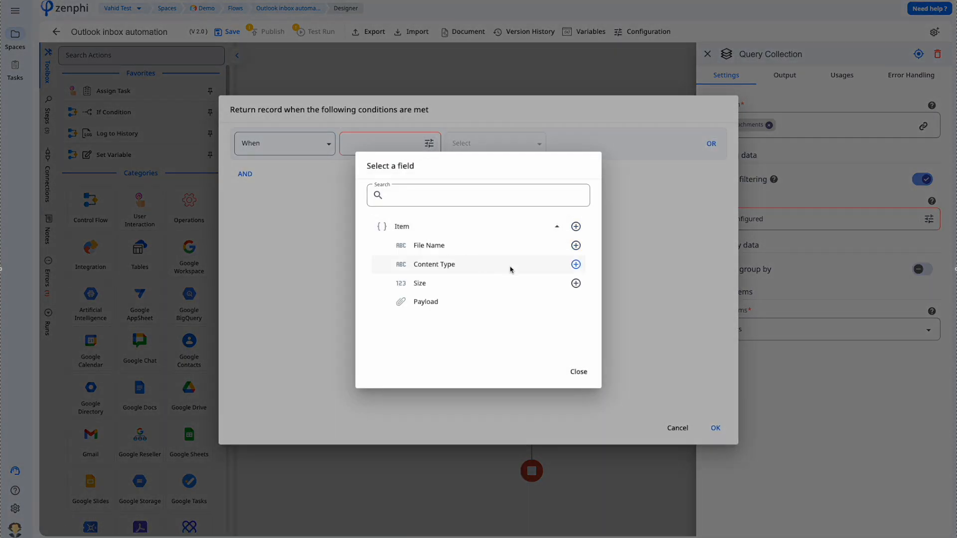
{"action": "left_click", "coordinate": [574, 264]}
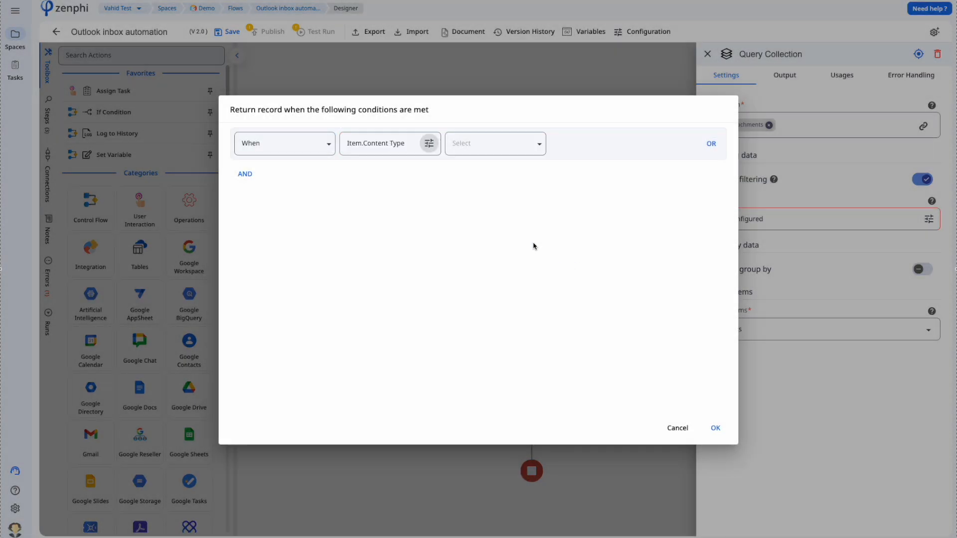
{"action": "left_click", "coordinate": [478, 148]}
{"action": "left_click", "coordinate": [483, 168]}
{"action": "left_click", "coordinate": [562, 138]}
{"action": "type", "text": "application/pdf"}
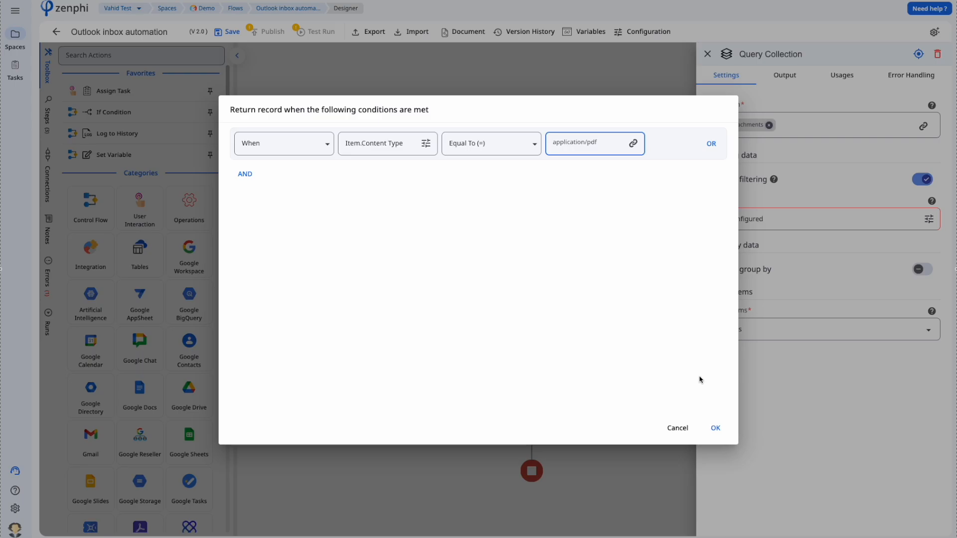
{"action": "left_click", "coordinate": [716, 427]}
- Return only the first matching item and rename the step 'Get the first pdf attachment'
{"action": "left_click", "coordinate": [802, 328]}
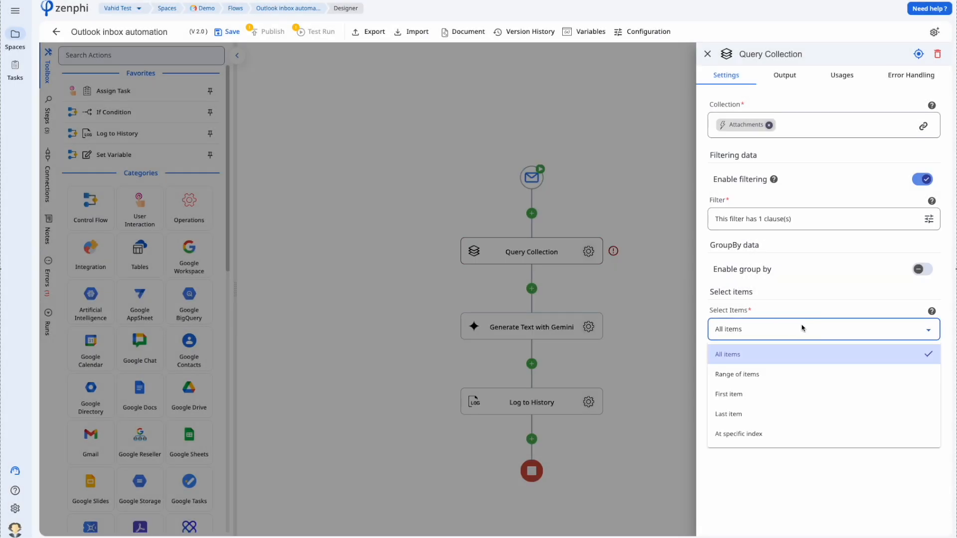
{"action": "left_click", "coordinate": [723, 394]}
{"action": "triple_click", "coordinate": [788, 54]}
{"action": "type", "text": "Get the first pdf"}
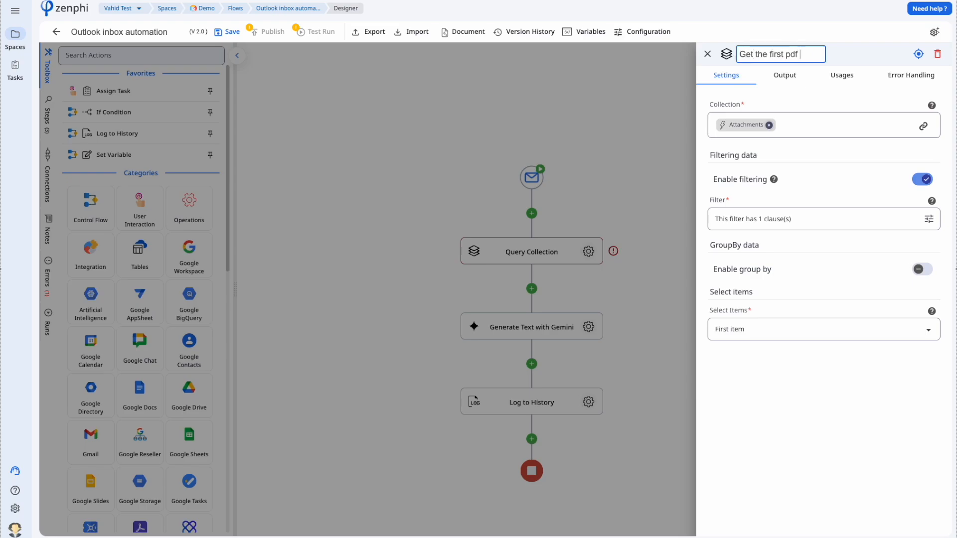
{"action": "type", "text": " attachment"}
- Replace the Gemini prompt with 'Classify the attached document. If it's an invoice also return the supplier name'
{"action": "left_click", "coordinate": [600, 181]}
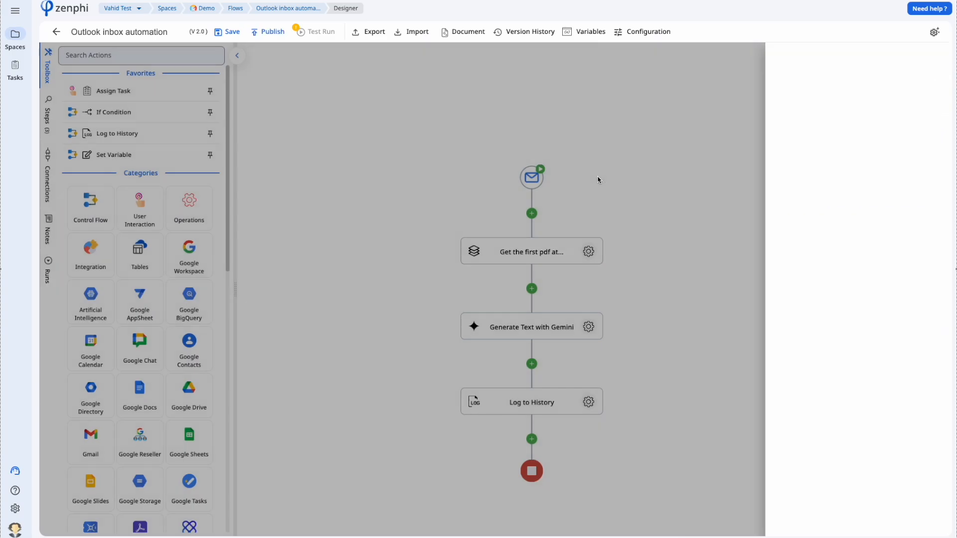
{"action": "left_click", "coordinate": [584, 330]}
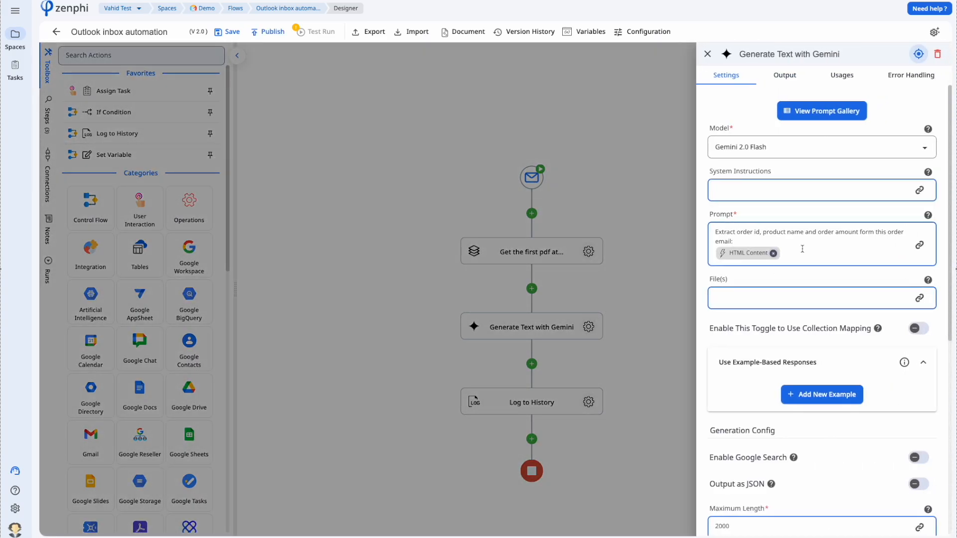
{"action": "left_click_drag", "start_coordinate": [726, 240], "coordinate": [704, 232]}
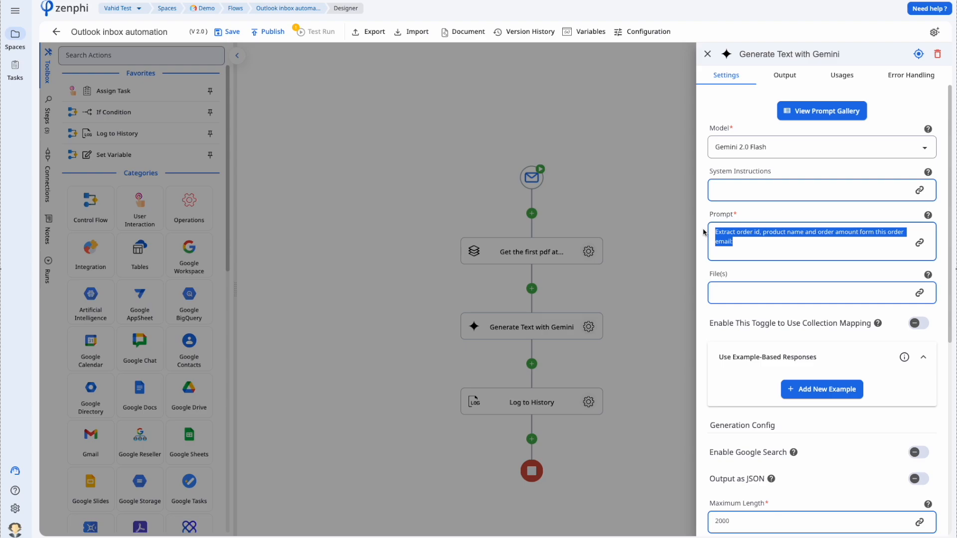
{"action": "type", "text": "Classify the "}
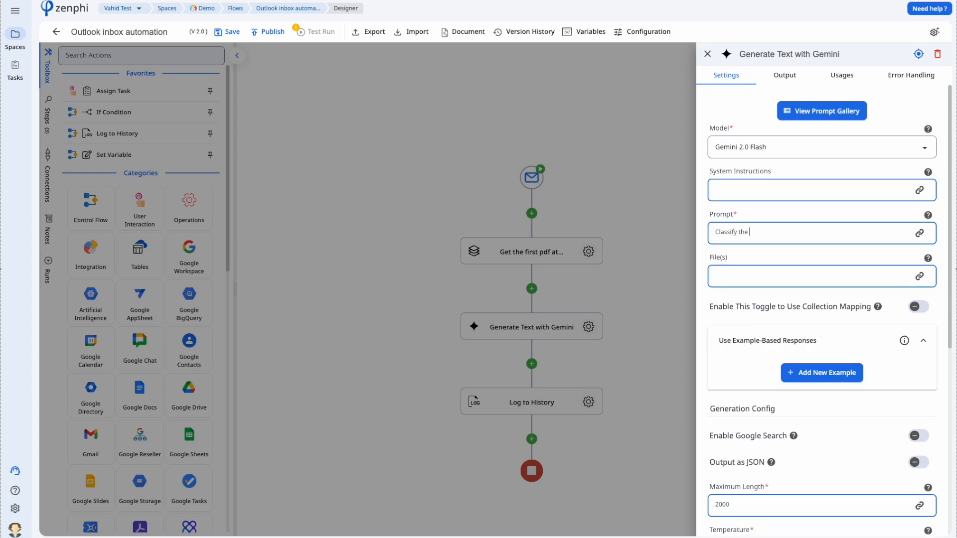
{"action": "type", "text": "attached document. If it's an invoice also ret"}
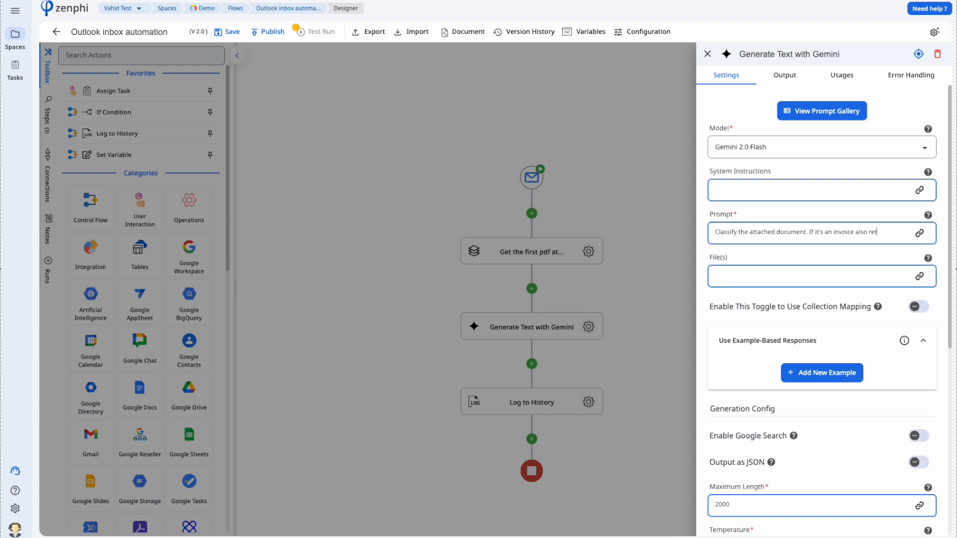
{"action": "type", "text": "urn the supplier name"}
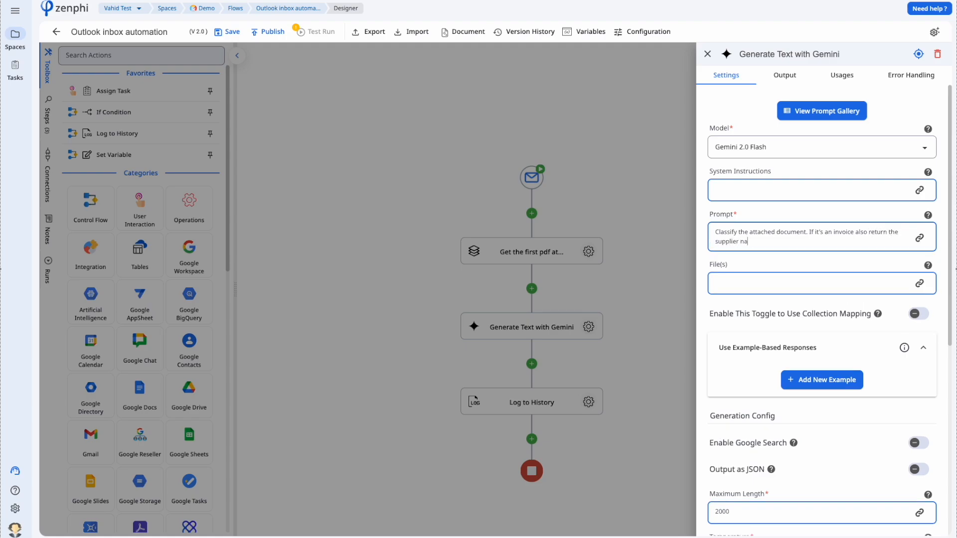
- Set the Gemini File(s) input to the first pdf attachment's Payload token
{"action": "left_click", "coordinate": [756, 285]}
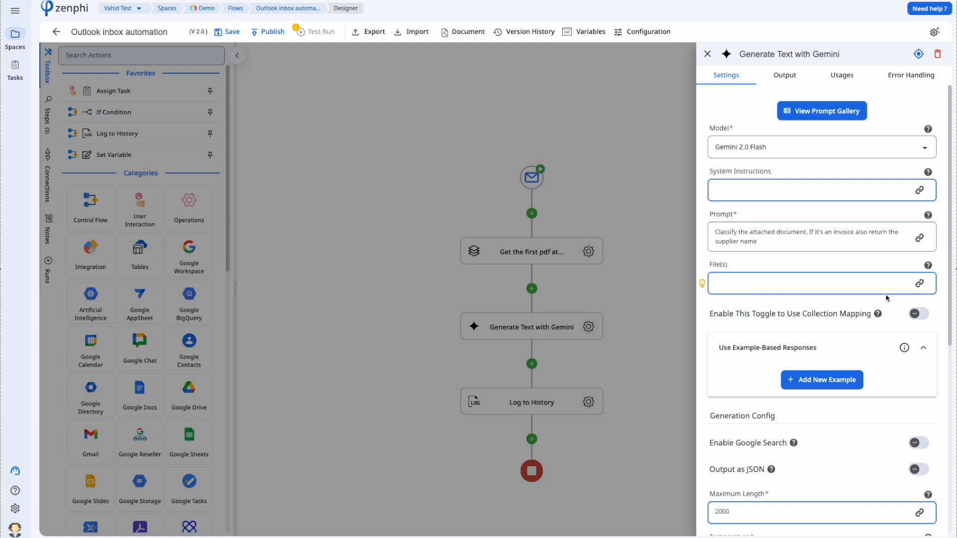
{"action": "left_click", "coordinate": [919, 283]}
{"action": "left_click", "coordinate": [569, 461]}
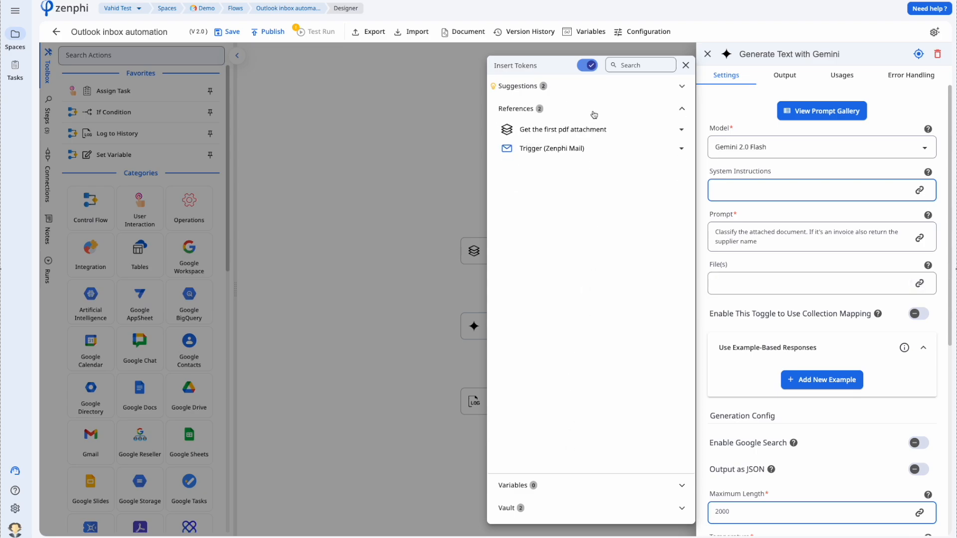
{"action": "left_click", "coordinate": [596, 129]}
{"action": "left_click", "coordinate": [588, 155]}
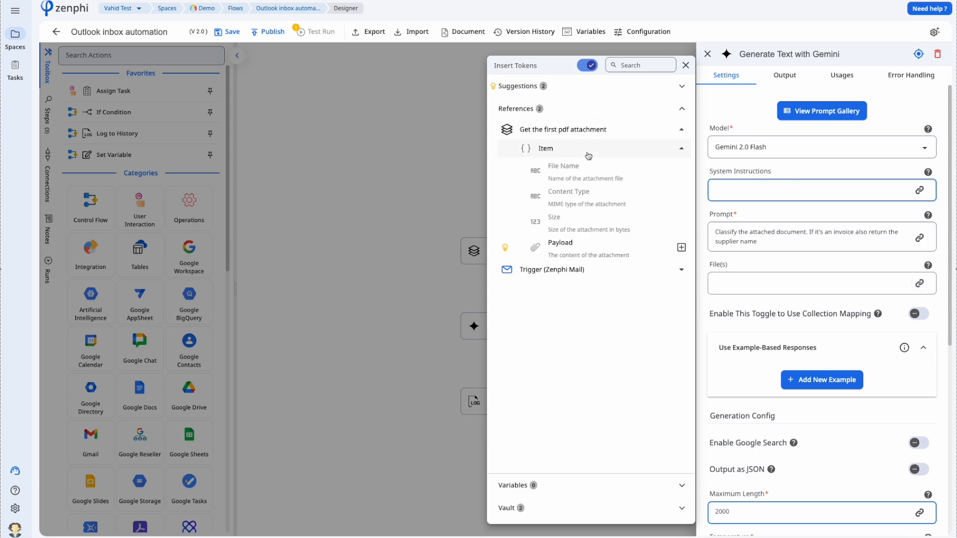
{"action": "left_click", "coordinate": [682, 248]}
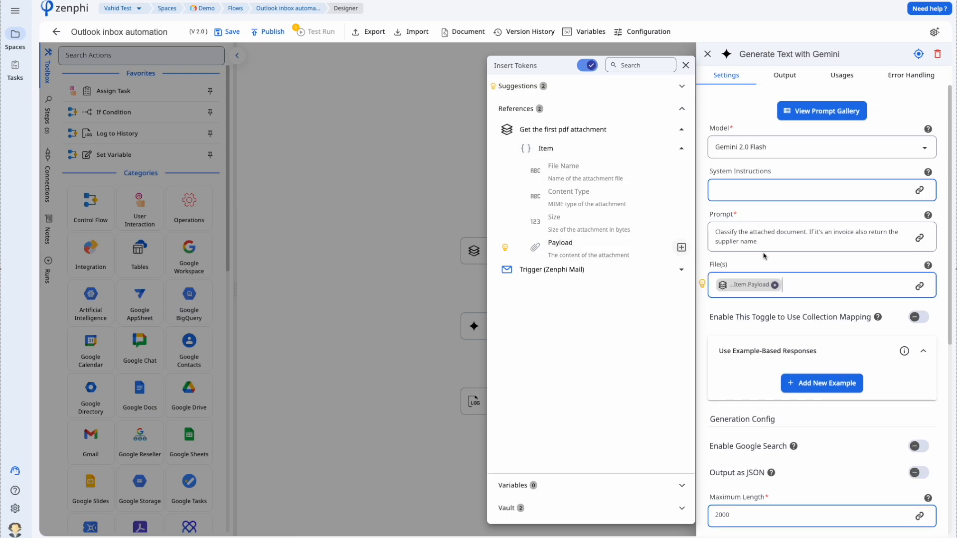
{"action": "left_click", "coordinate": [785, 256]}
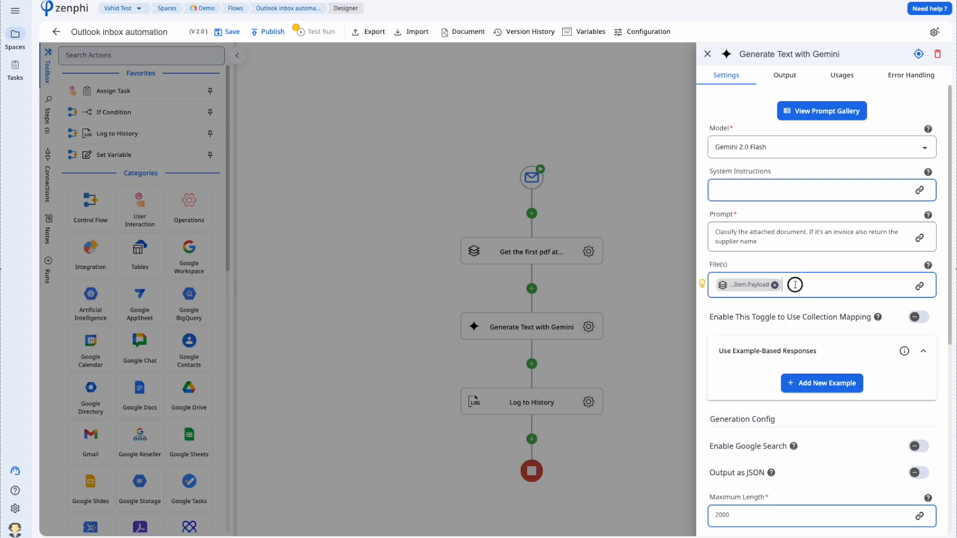
{"action": "mouse_move", "coordinate": [743, 287]}
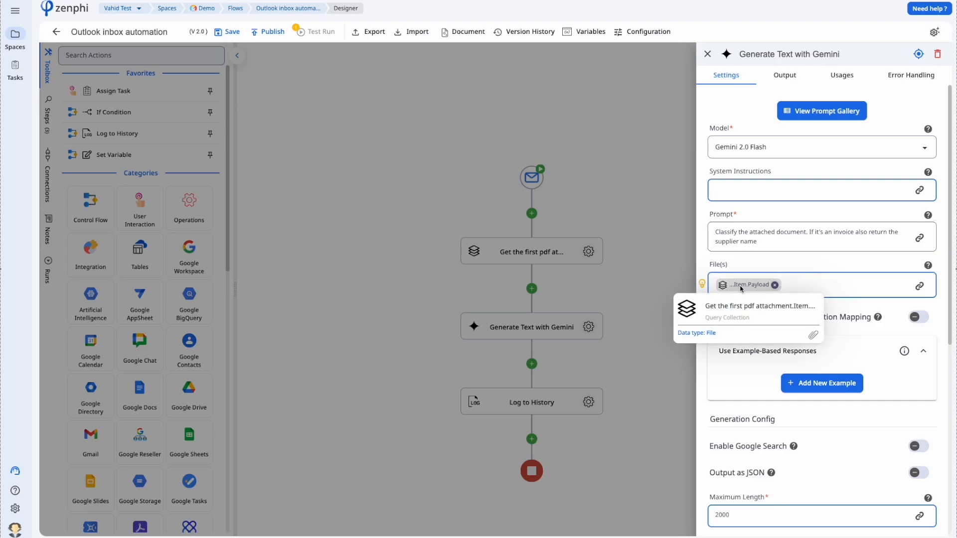
{"action": "left_click", "coordinate": [608, 314]}
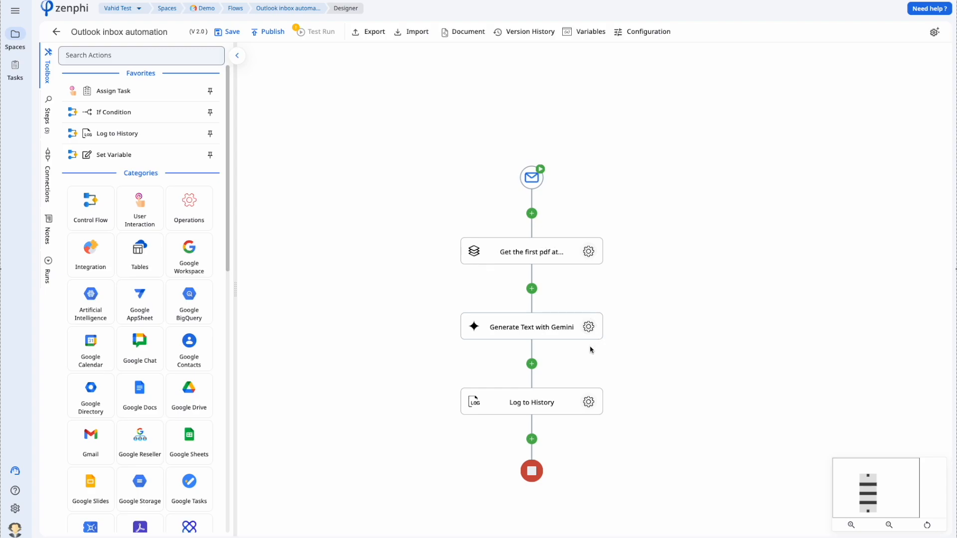
- Publish the flow, send the Office 365 2018.pdf invoice email, and archive it in Outlook
{"action": "left_click", "coordinate": [267, 39]}
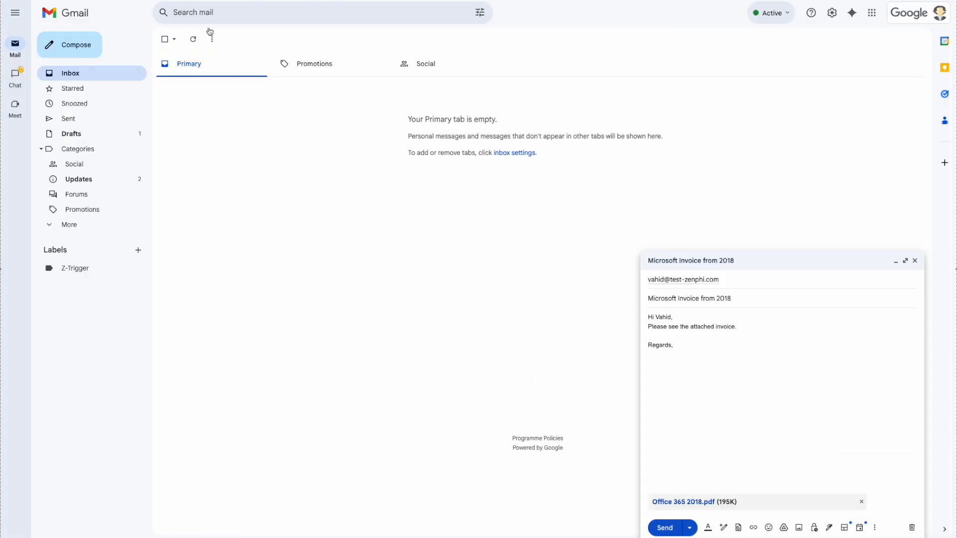
{"action": "left_click", "coordinate": [671, 529]}
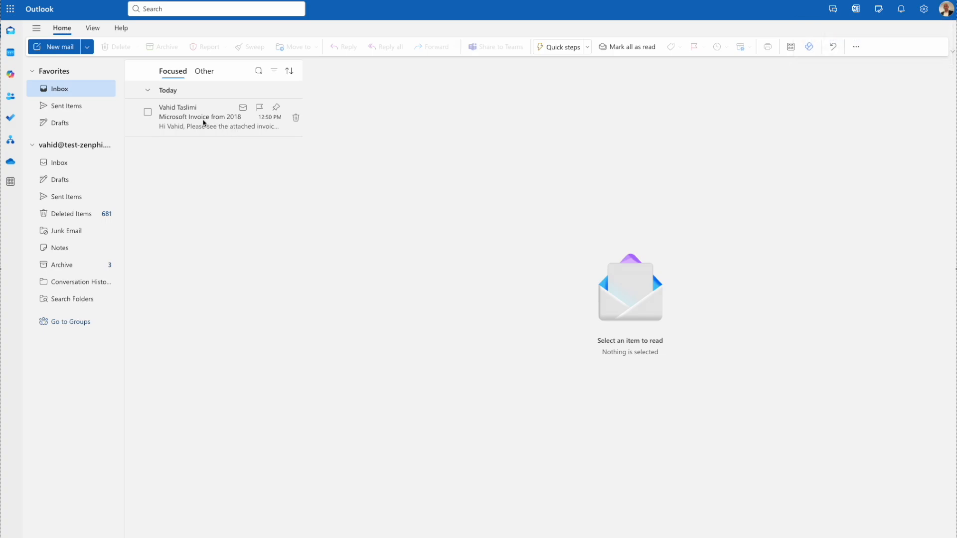
{"action": "left_click", "coordinate": [203, 122]}
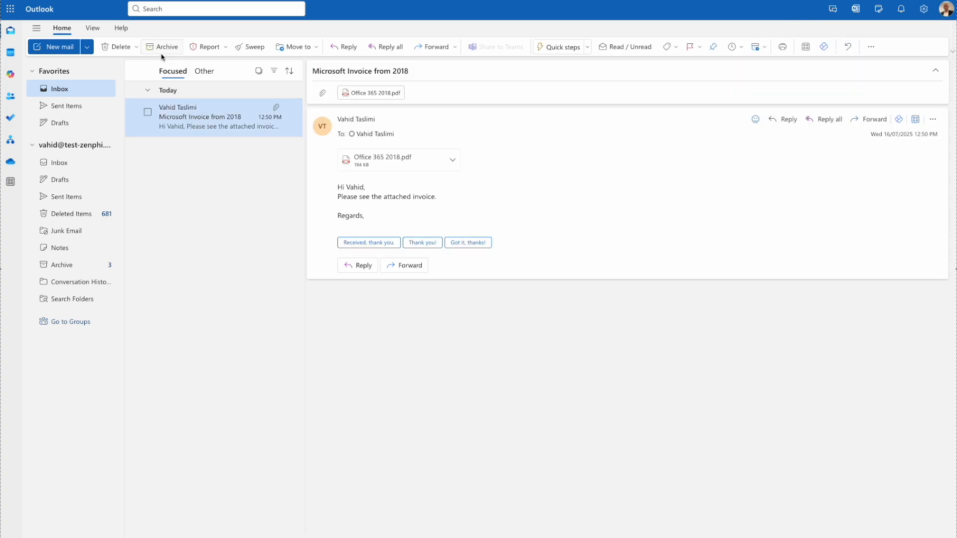
{"action": "left_click", "coordinate": [161, 48]}
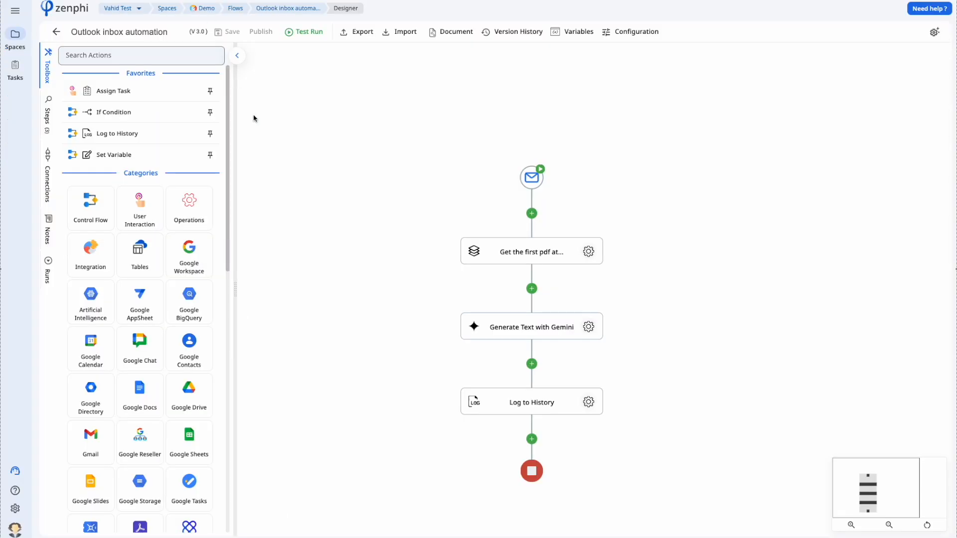
- Refresh the runs, read the newest run's log showing Invoice from supplier Microsoft, then go back
{"action": "left_click", "coordinate": [48, 271]}
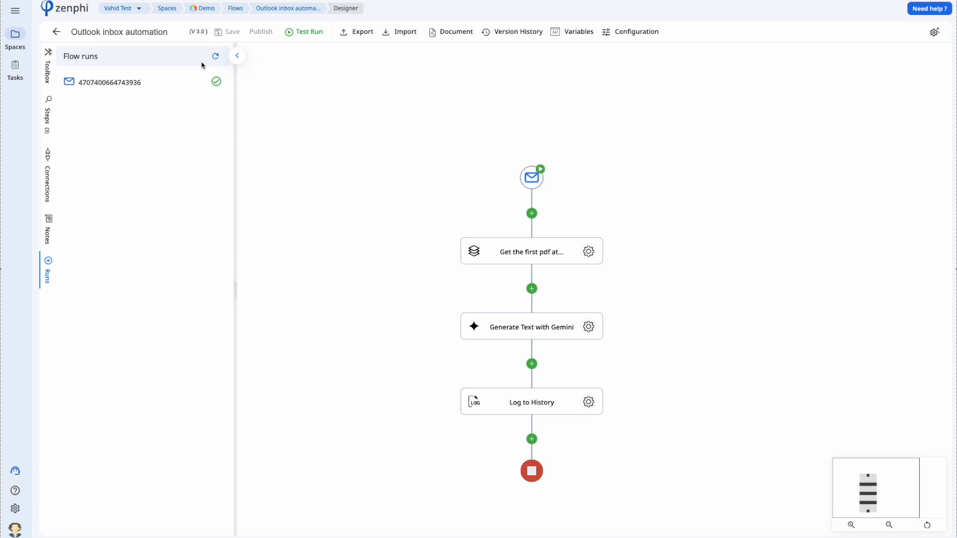
{"action": "left_click", "coordinate": [215, 55]}
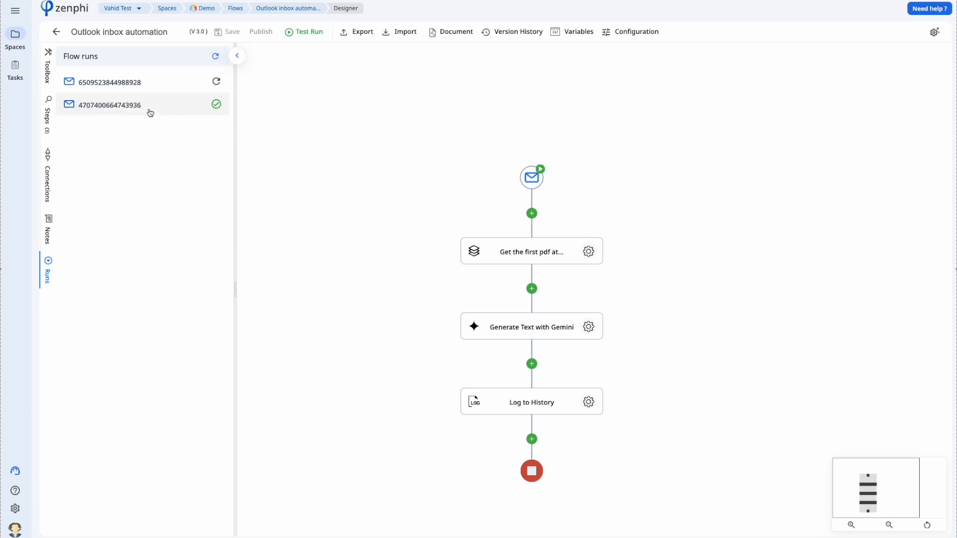
{"action": "left_click", "coordinate": [106, 83]}
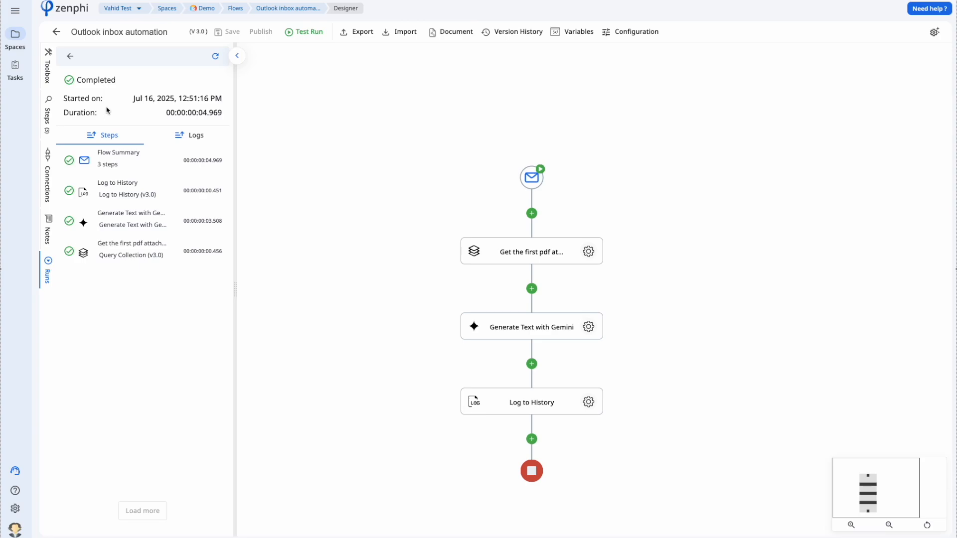
{"action": "left_click", "coordinate": [189, 135]}
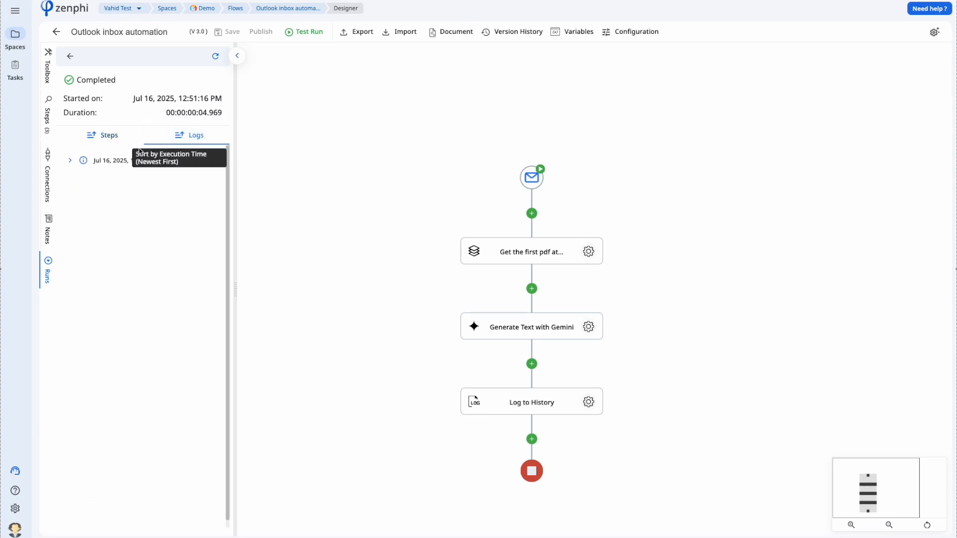
{"action": "left_click", "coordinate": [83, 161]}
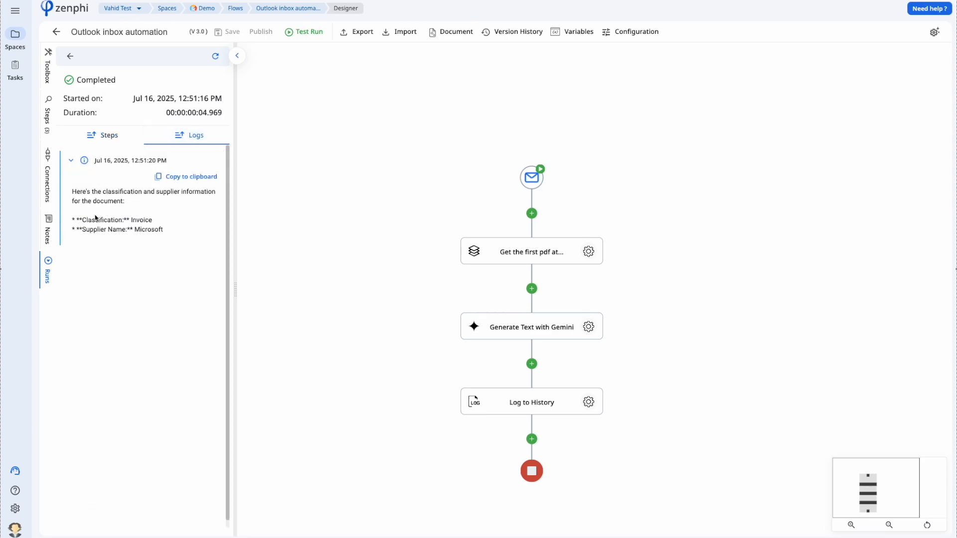
{"action": "double_click", "coordinate": [141, 221]}
{"action": "left_click", "coordinate": [142, 228]}
{"action": "left_click", "coordinate": [71, 56]}
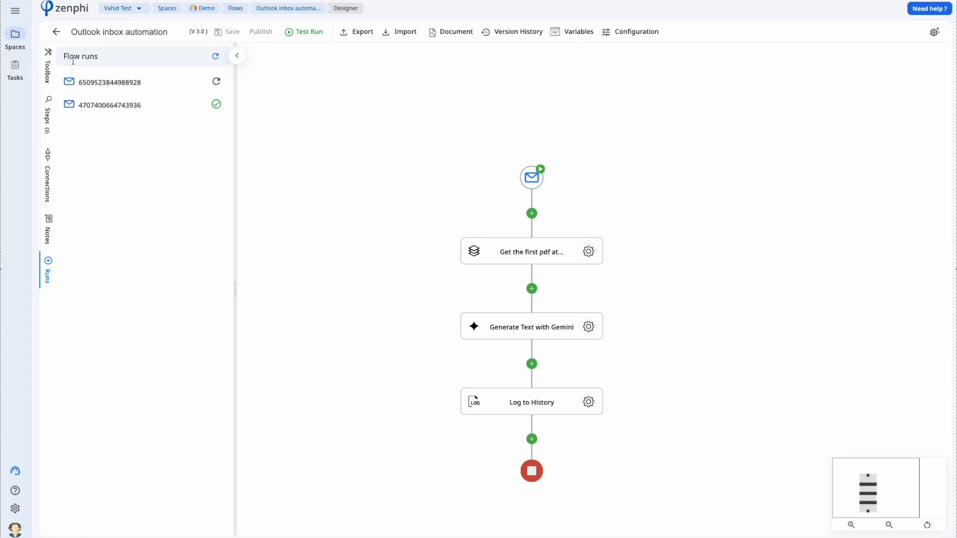